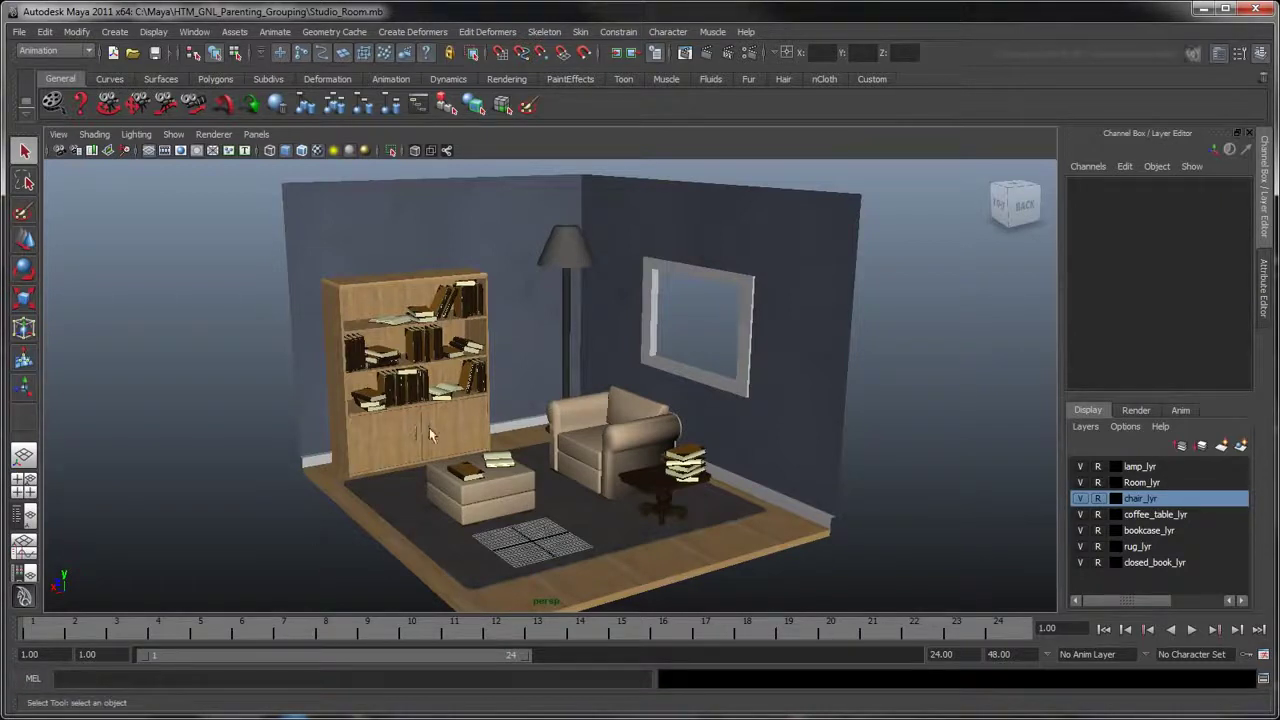
Step: Show the Outliner beside the perspective view, with the closed book on the ottoman in close-up
alt+middle_drag(447, 409, 473, 385)
alt+right_drag(490, 388, 651, 429)
alt+drag(638, 424, 562, 443)
alt+middle_drag(530, 442, 590, 388)
alt+right_drag(580, 389, 786, 431)
alt+middle_drag(625, 385, 689, 401)
alt+drag(689, 401, 676, 450)
alt+middle_drag(656, 450, 711, 366)
alt+drag(711, 366, 703, 360)
alt+right_drag(703, 360, 762, 370)
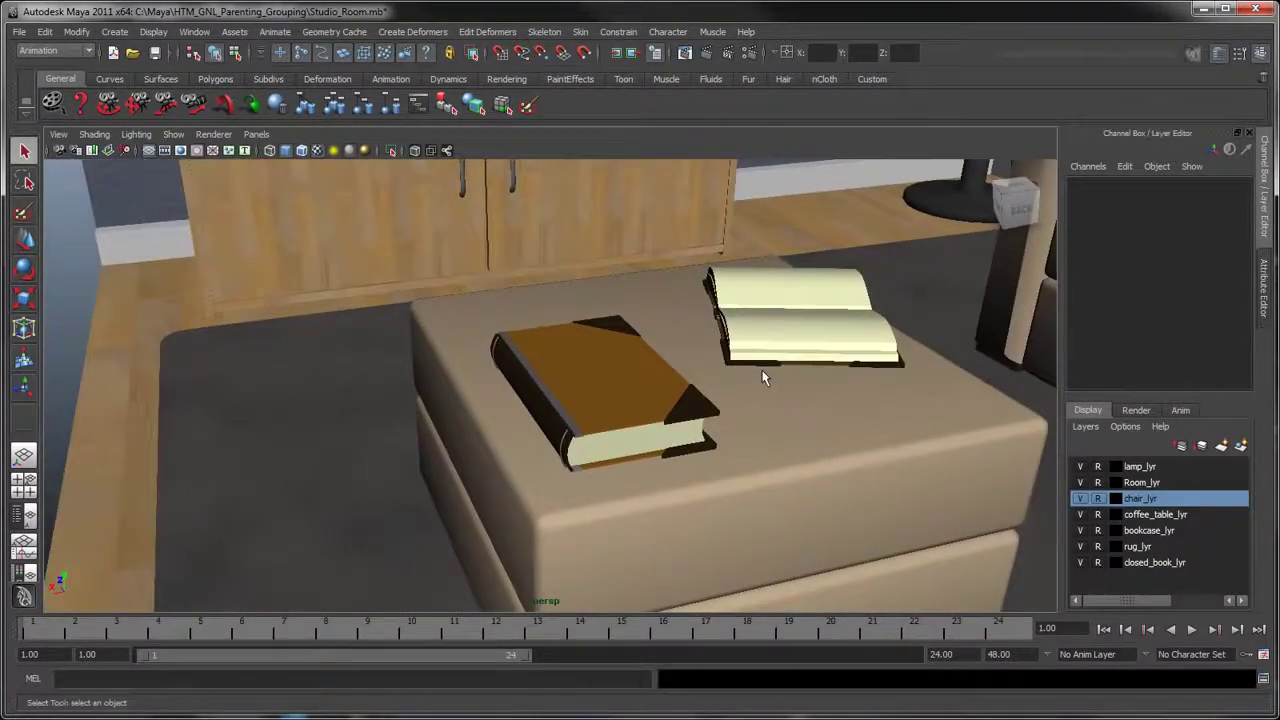
click(26, 517)
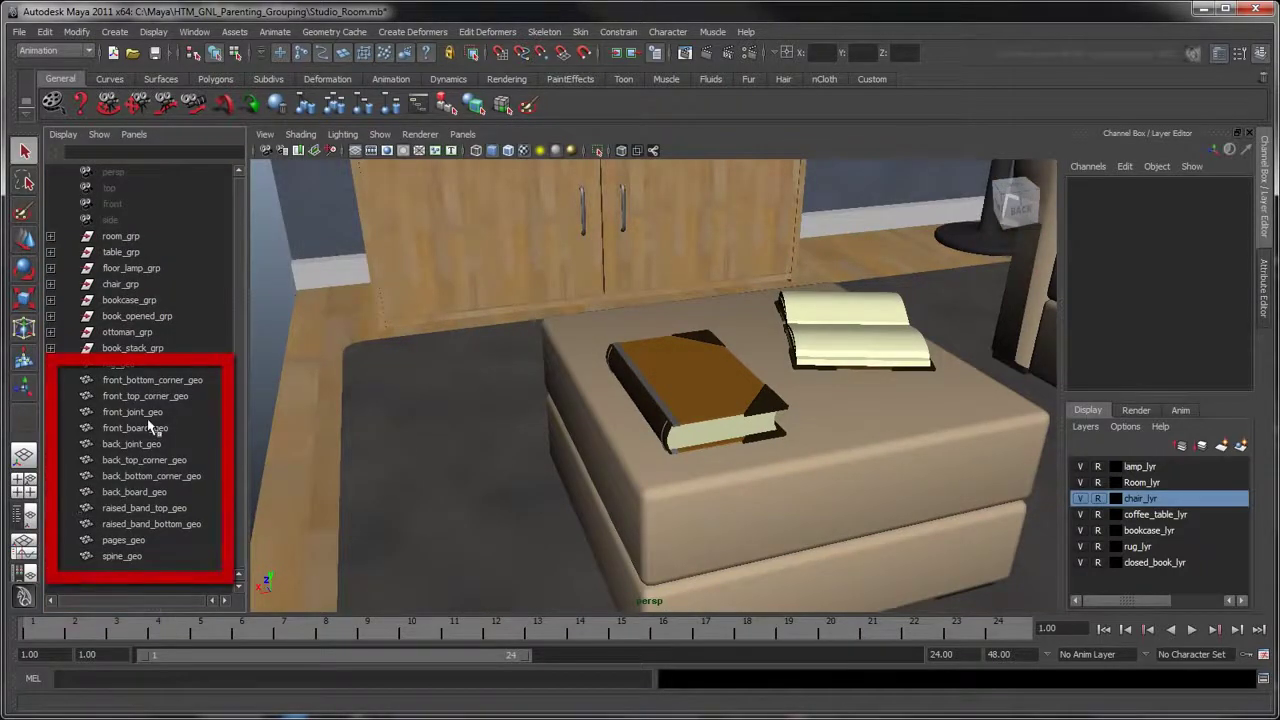
Step: Select the closed book's pieces one at a time to examine how it is built from separate objects
click(646, 403)
click(690, 377)
click(770, 405)
click(703, 344)
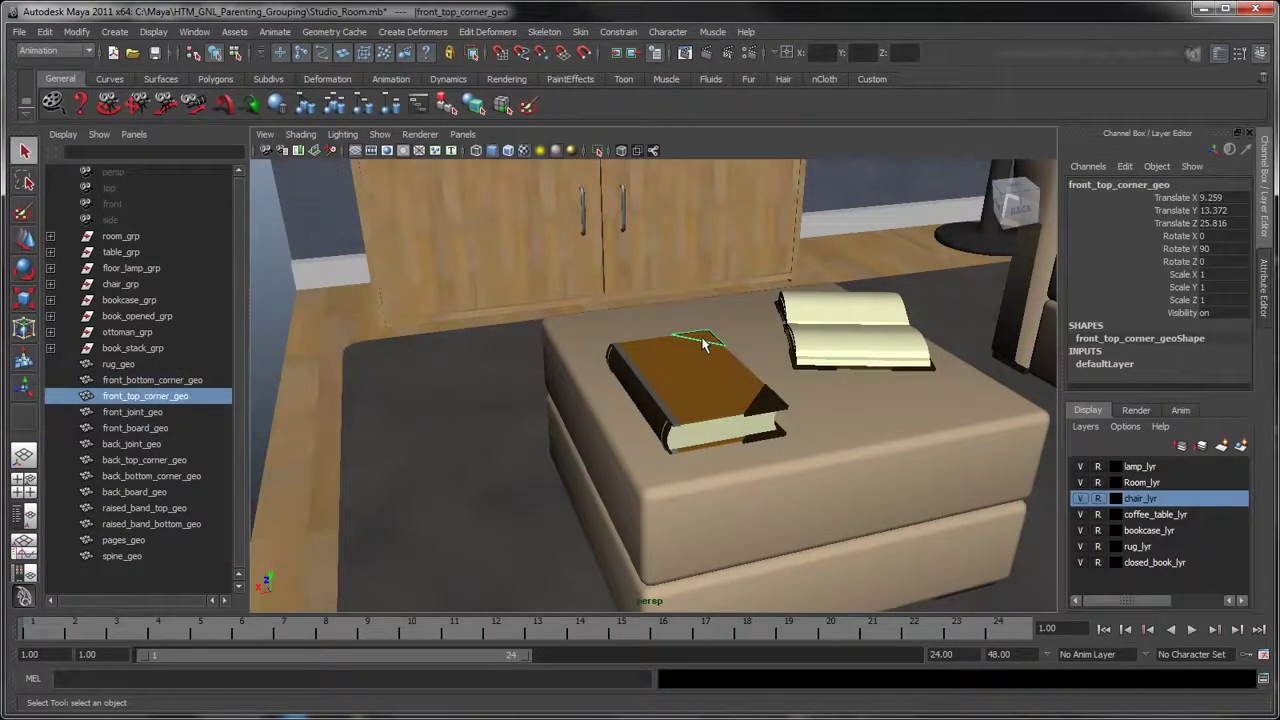
Step: Try rotating and scaling all the closed book's parts together, from front_bottom_corner_geo to spine_geo, and undo the transforms
click(126, 557)
shift+click(148, 382)
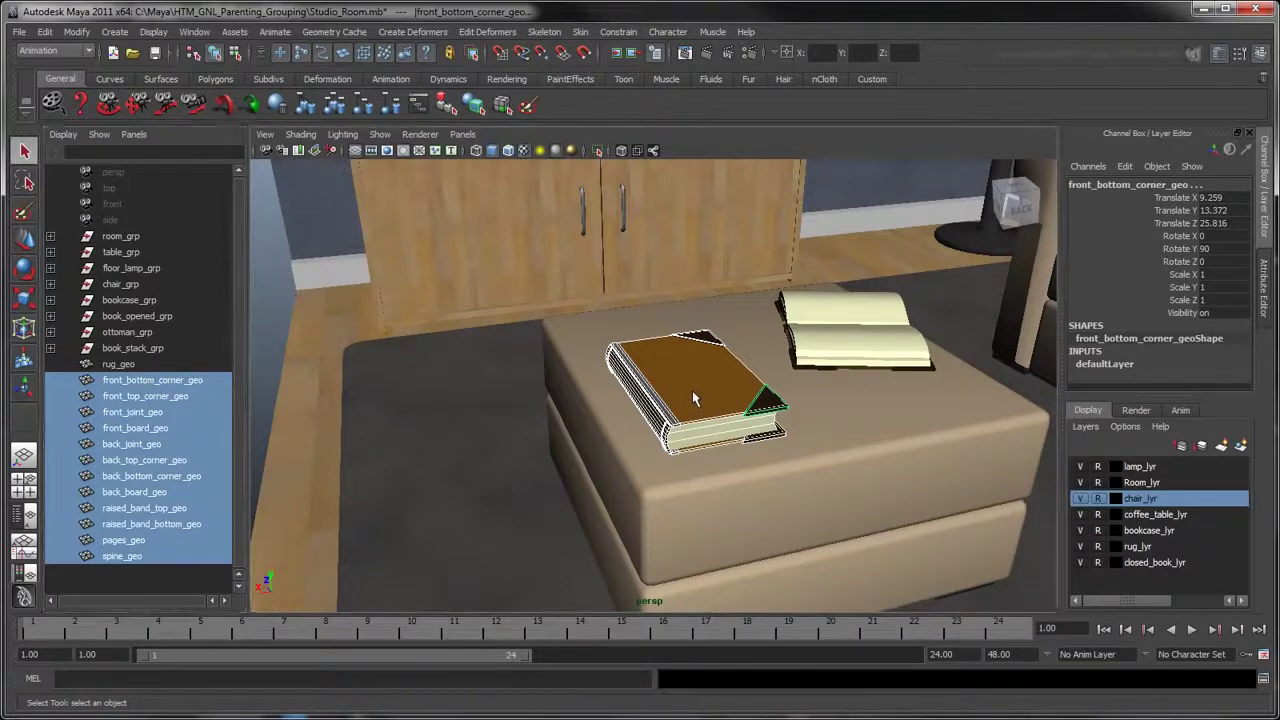
key(e)
drag(720, 386, 762, 422)
key(r)
key(ctrl+z)
key(ctrl+z)
key(ctrl+z)
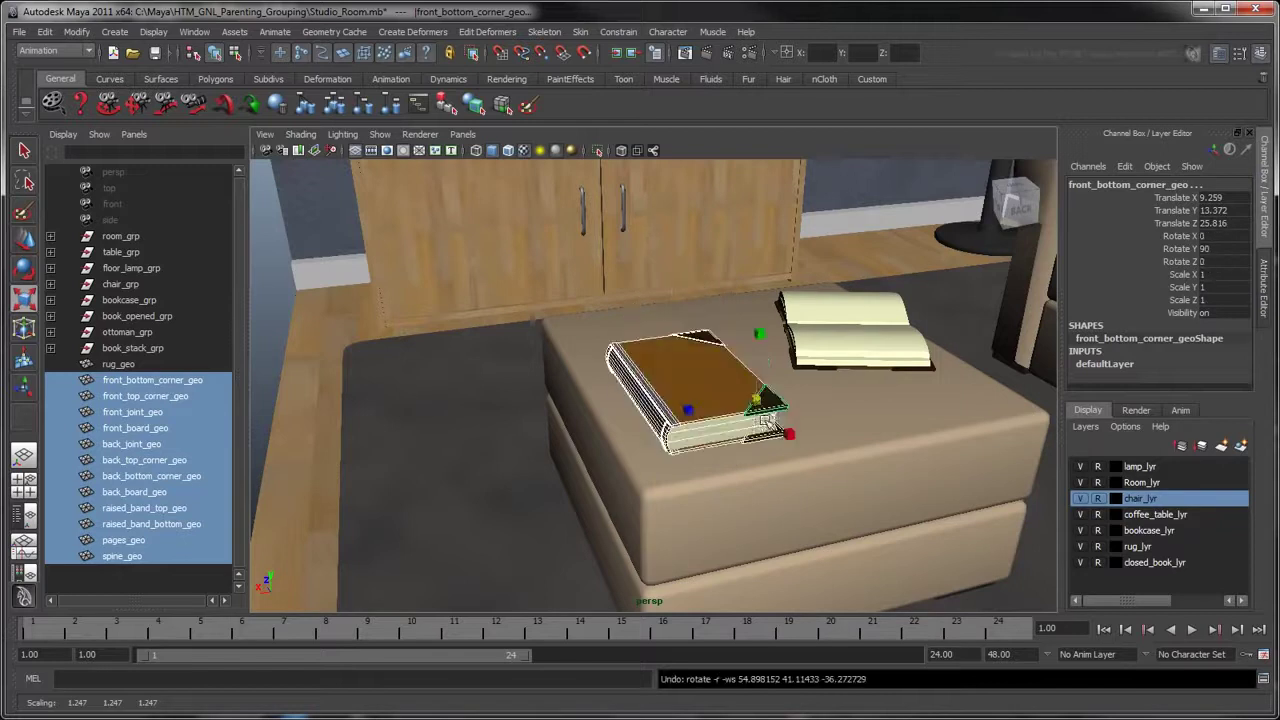
key(q)
click(479, 431)
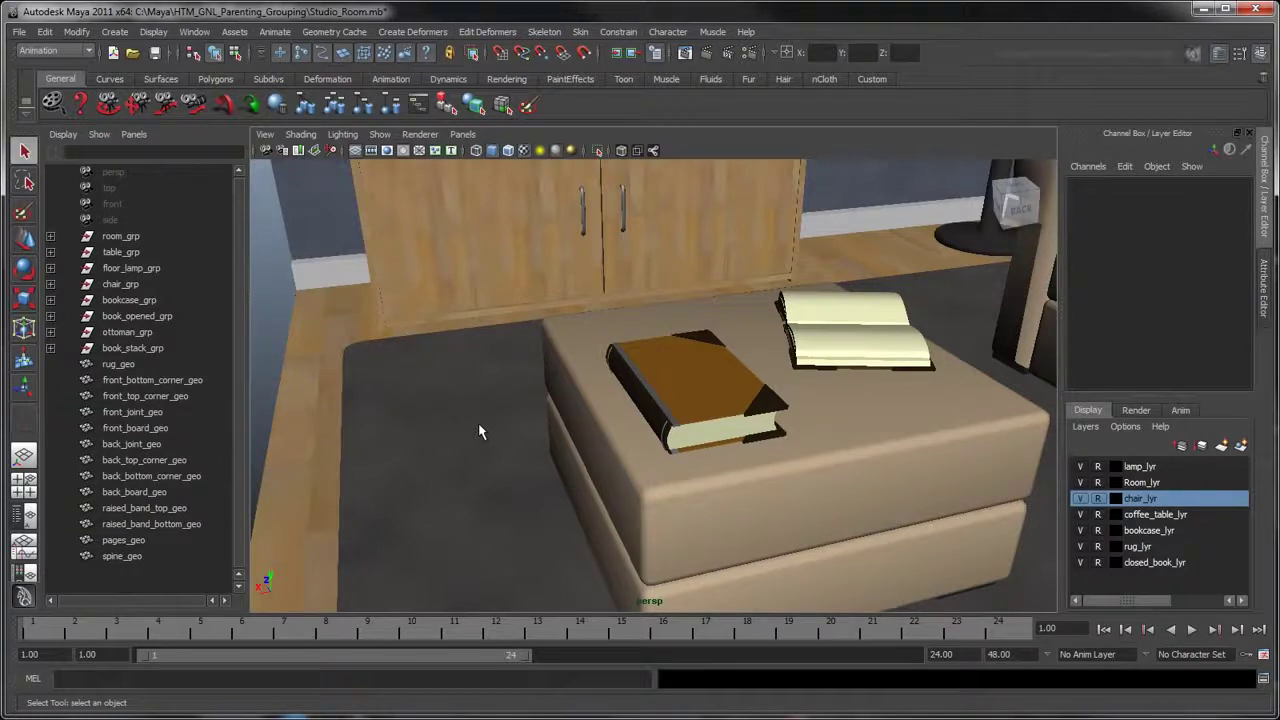
Step: Parent front_bottom_corner_geo, front_top_corner_geo and front_joint_geo to front_board_geo, and expand its hierarchy
click(768, 408)
shift+click(704, 331)
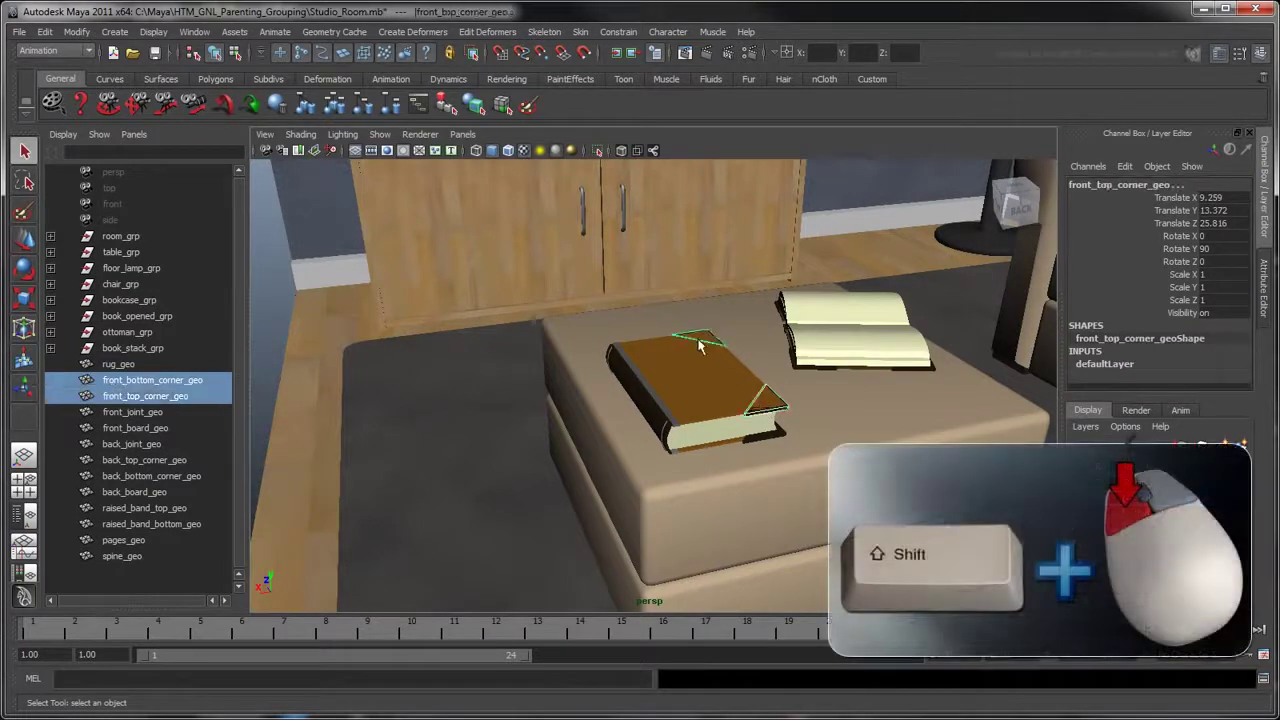
shift+click(643, 386)
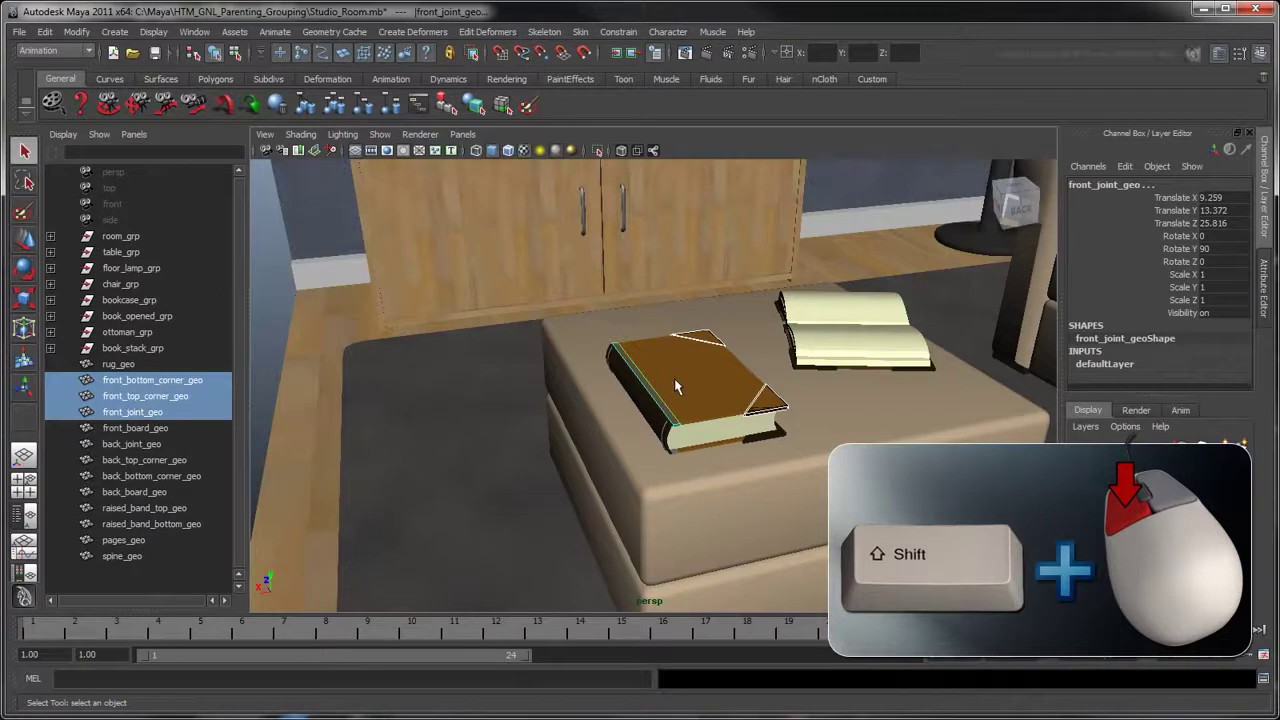
shift+click(674, 380)
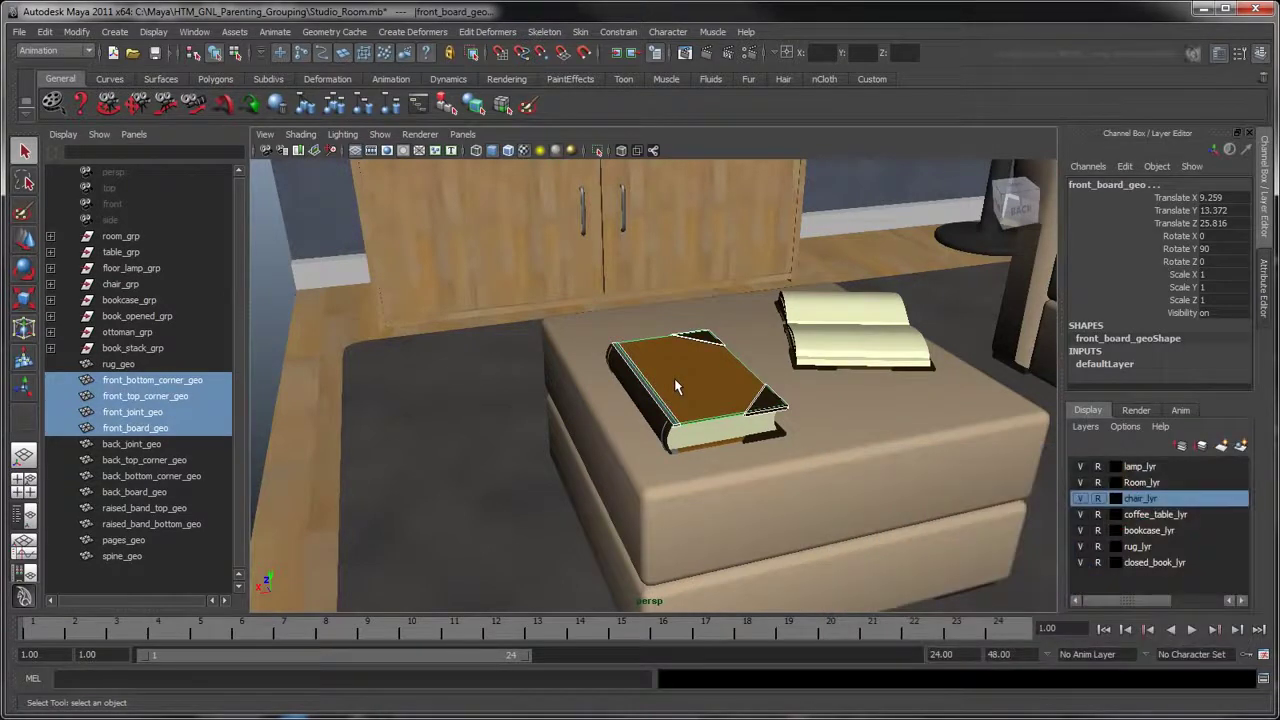
click(45, 31)
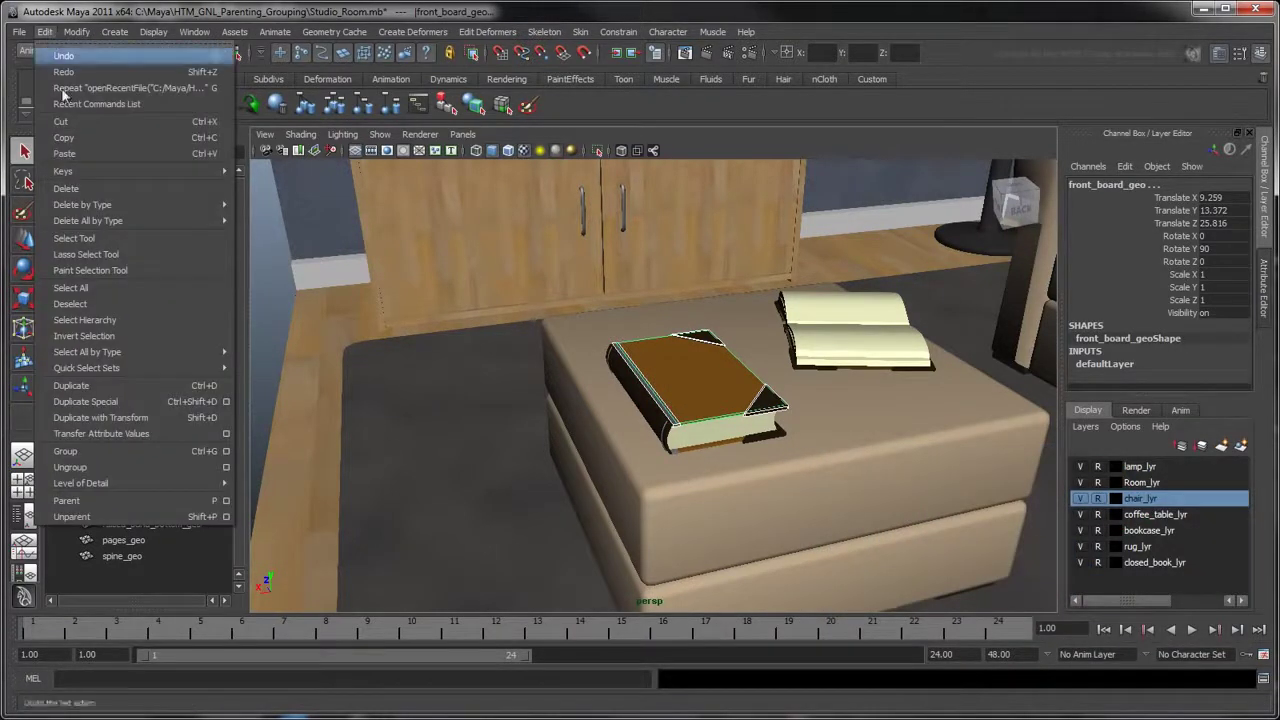
click(114, 502)
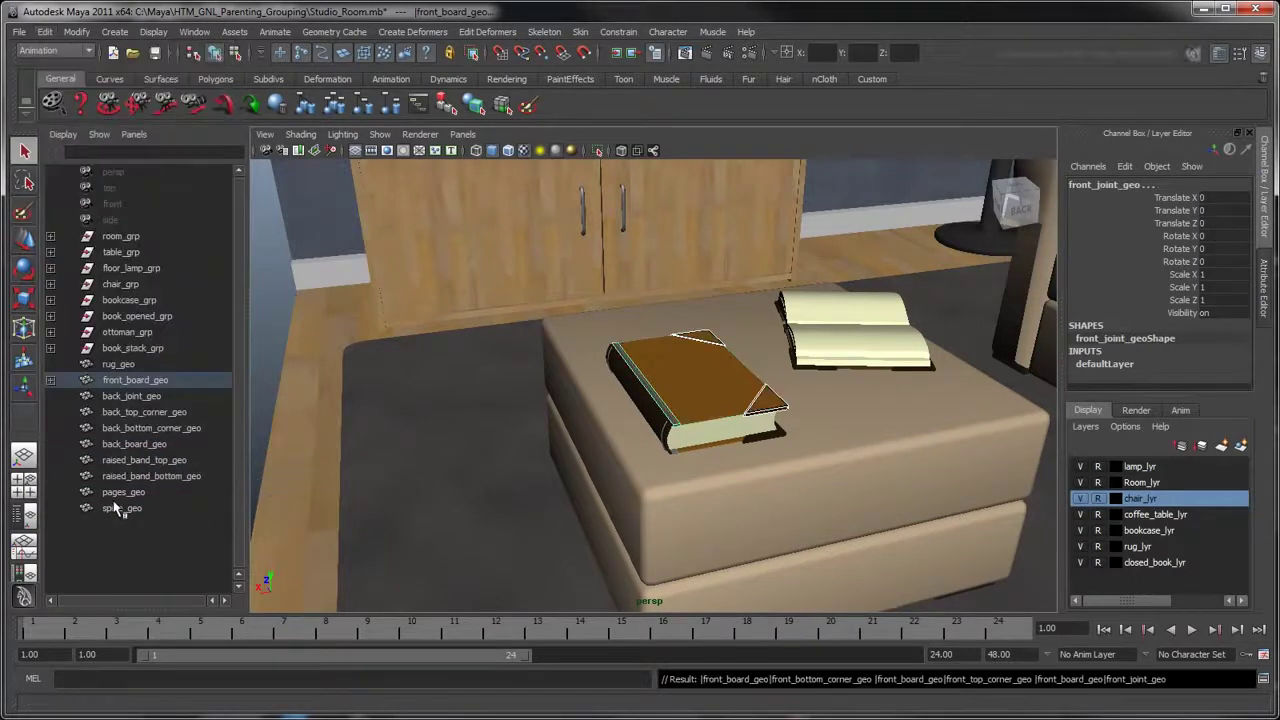
click(50, 380)
Step: Rotate front_board_geo open to about 42° in X to test that its children follow
click(130, 380)
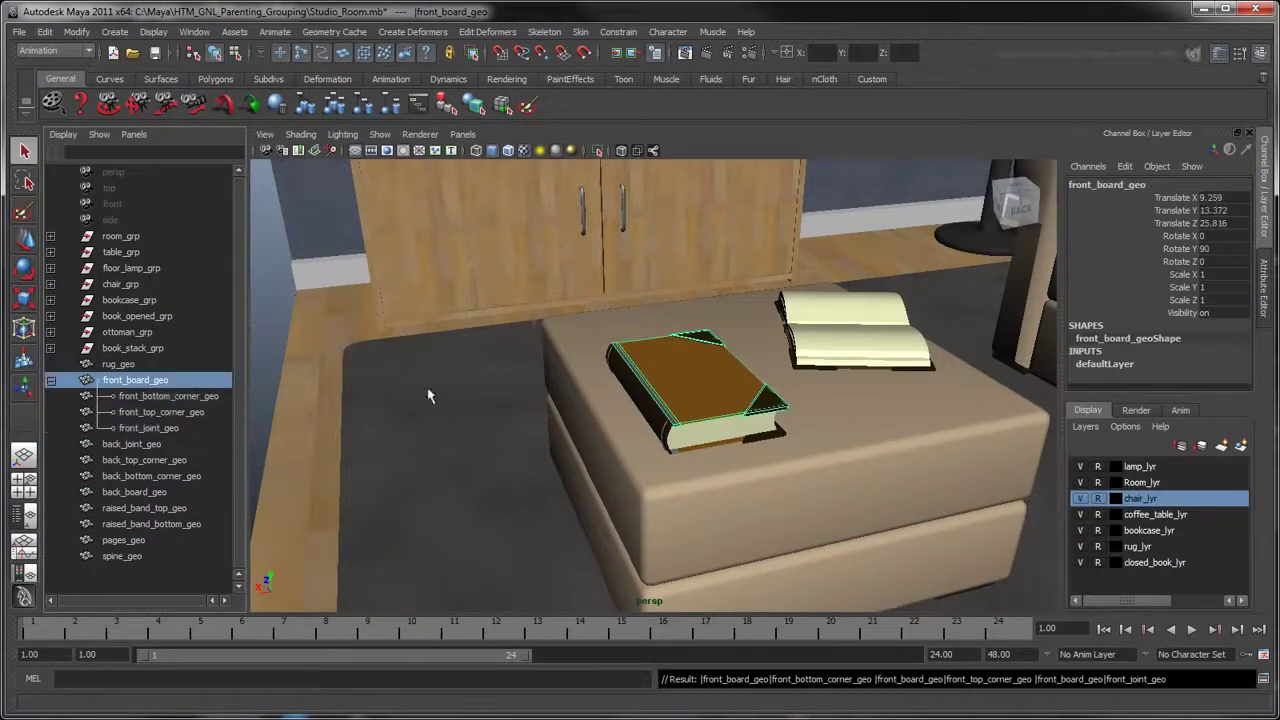
key(e)
drag(622, 327, 577, 354)
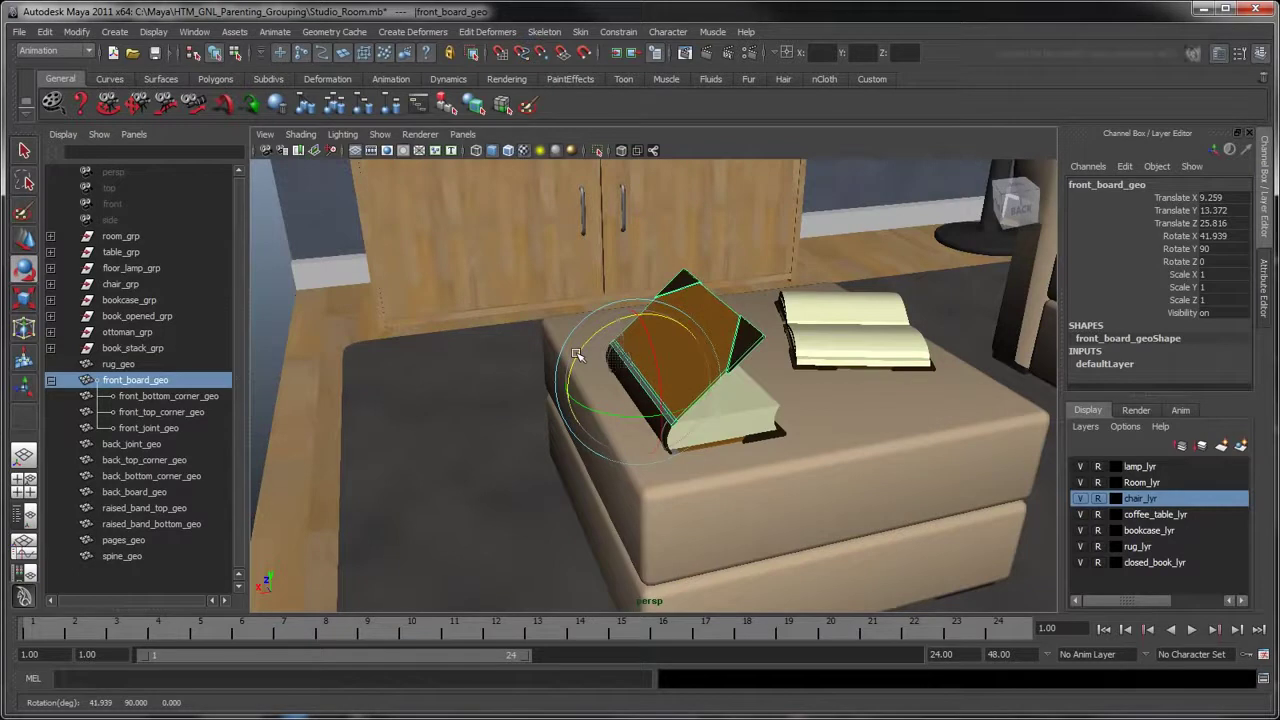
key(q)
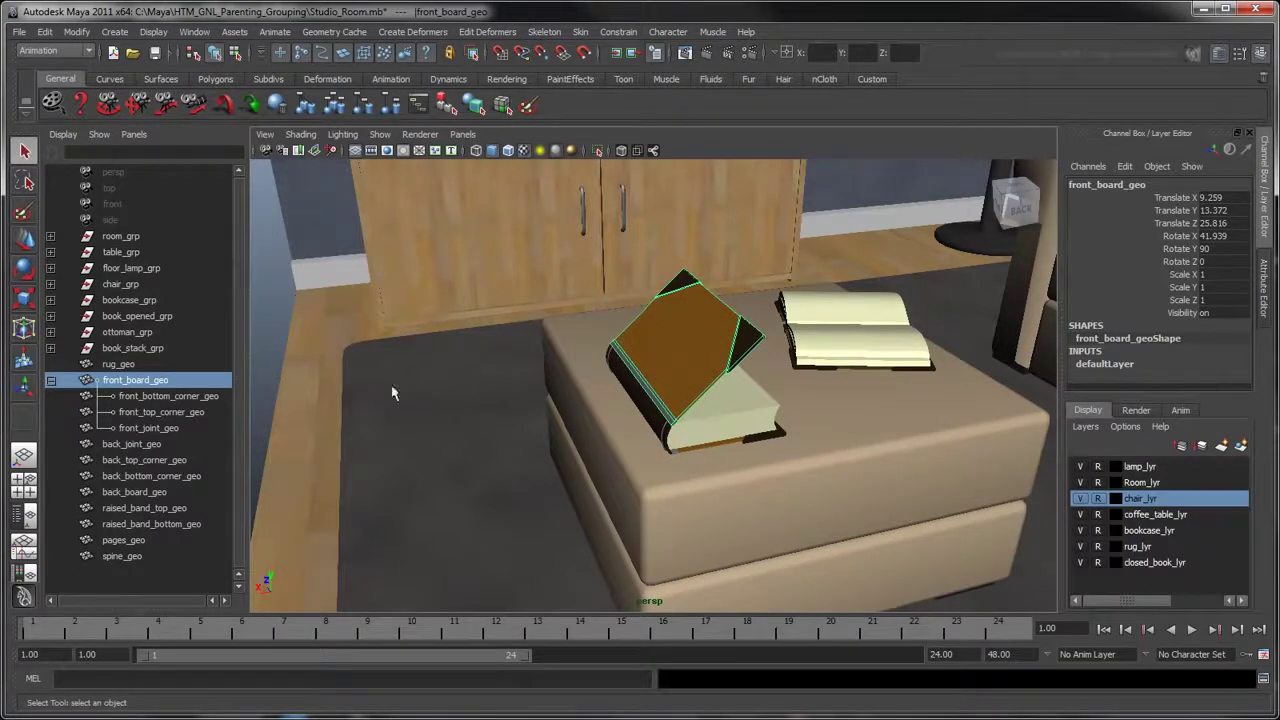
Step: Try moving the child objects front_bottom_corner_geo and front_top_corner_geo away from the front board, and undo the move
click(163, 398)
click(160, 412)
click(160, 428)
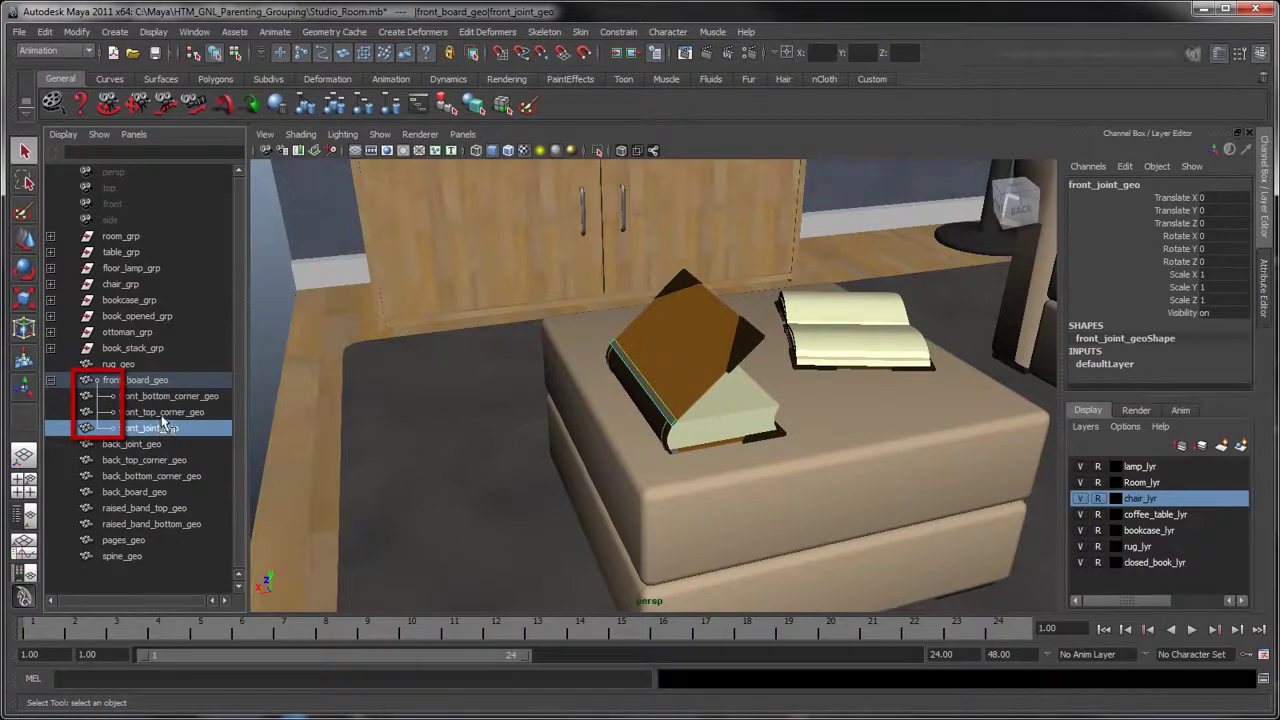
click(160, 412)
ctrl+click(172, 397)
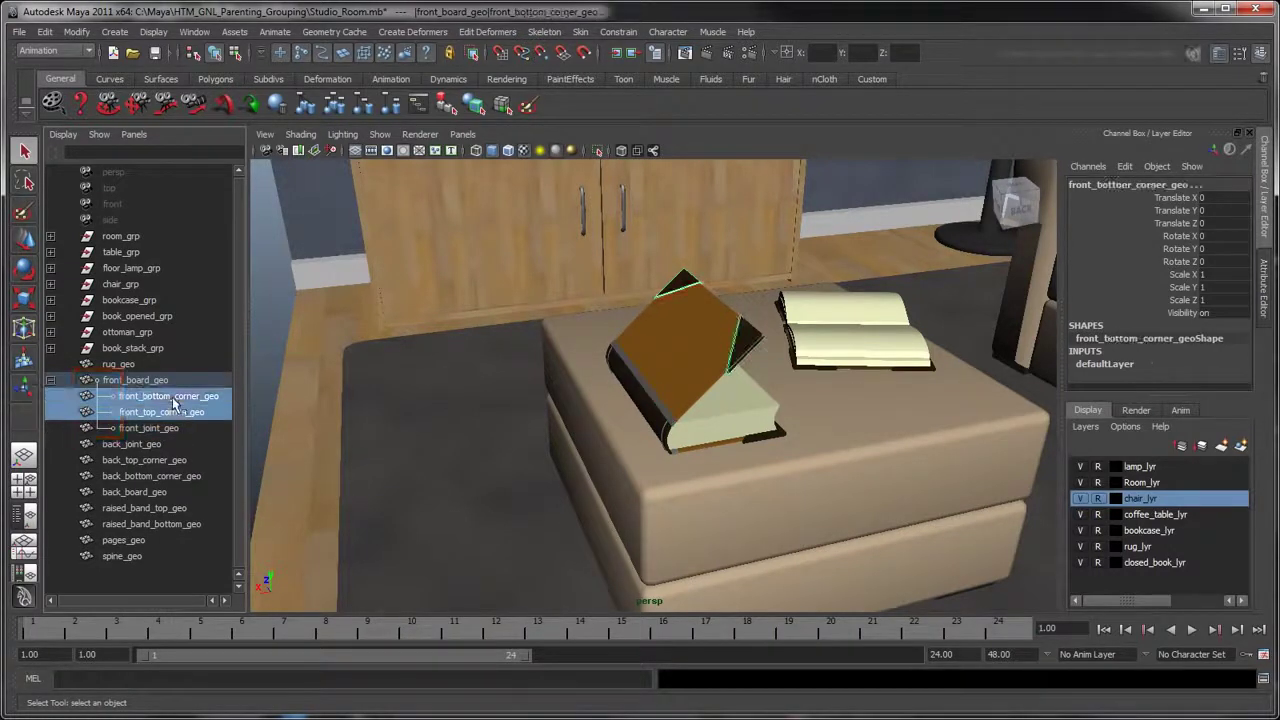
key(w)
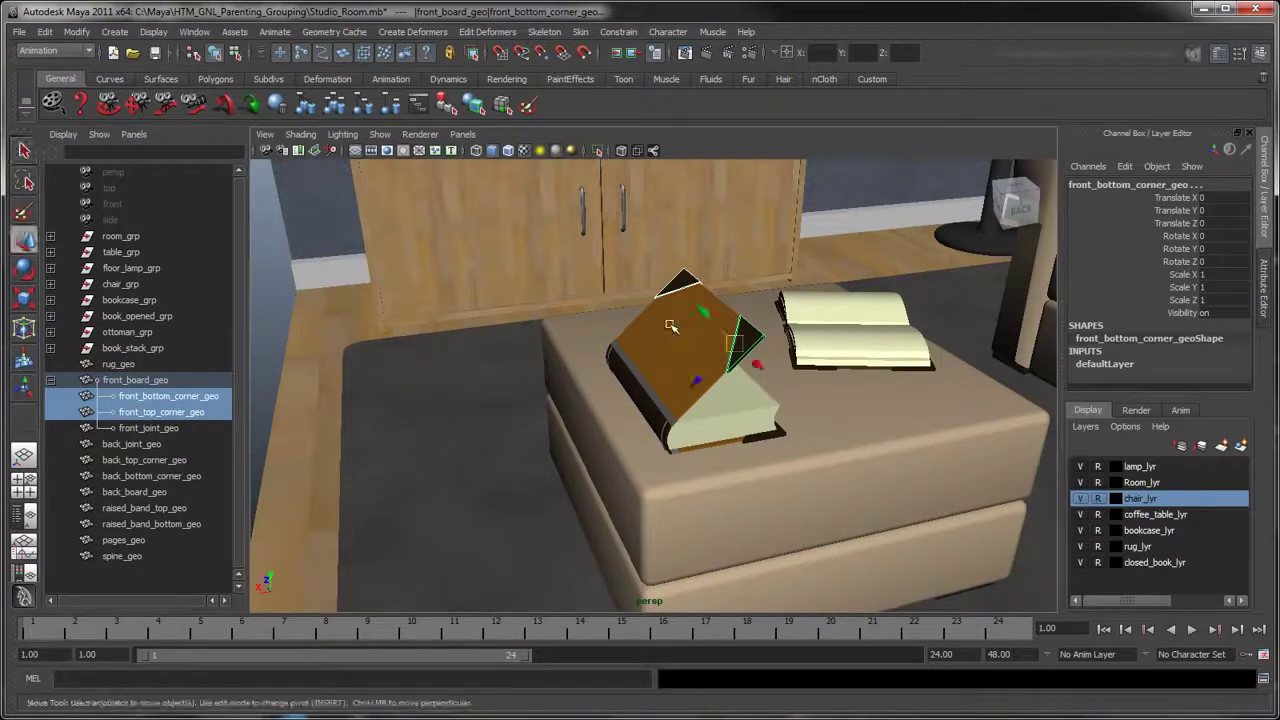
click(758, 364)
drag(733, 346, 843, 437)
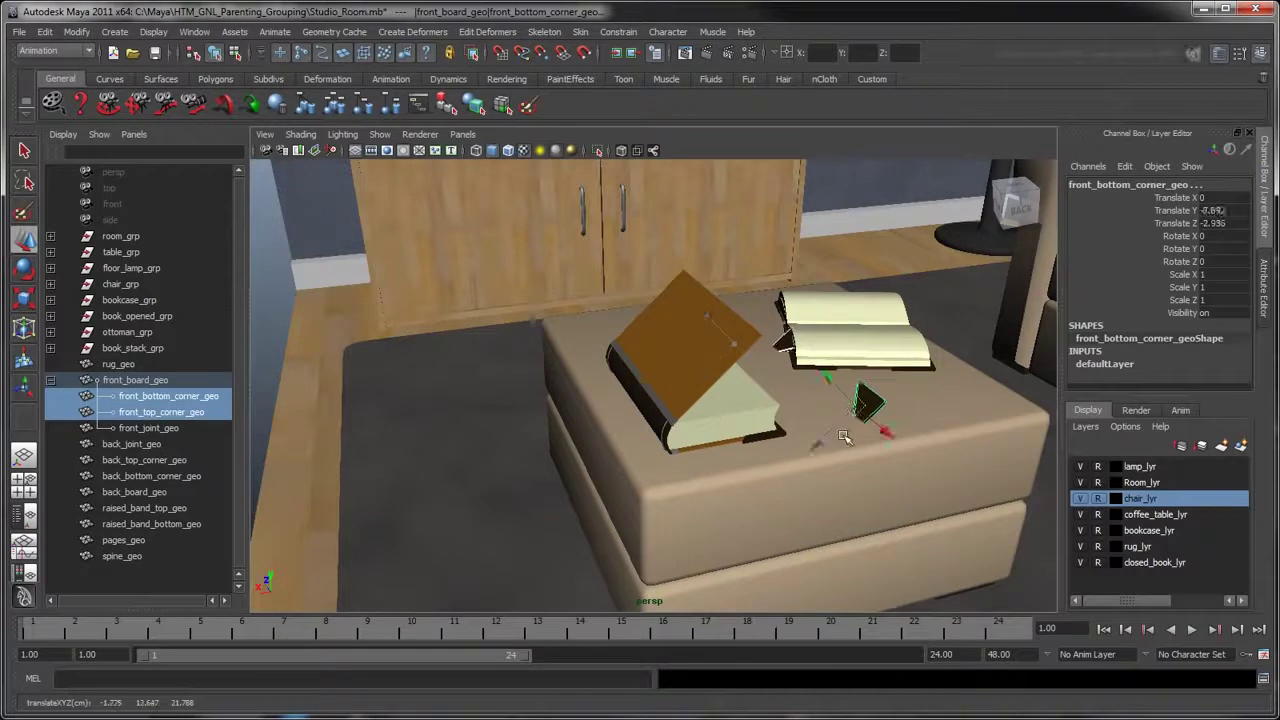
key(ctrl+z)
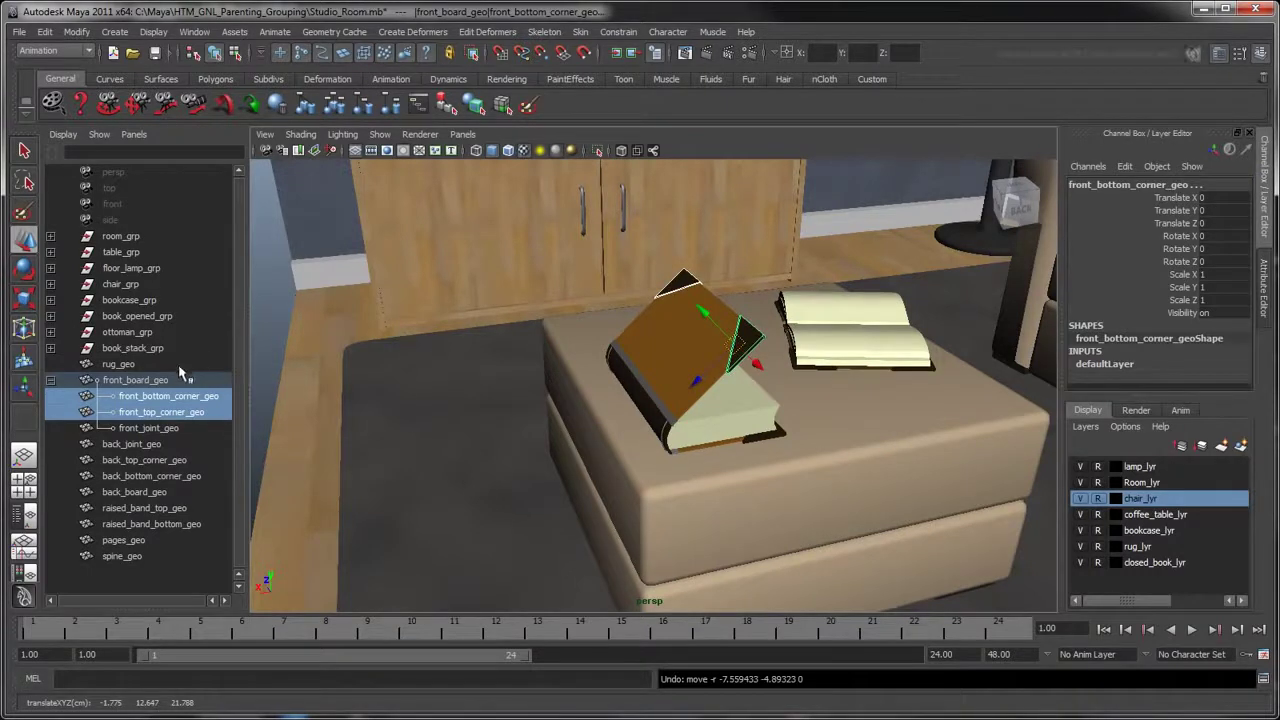
Step: Rotate front_board_geo back down to about 3.65° in X so the book is nearly closed
click(180, 379)
key(e)
drag(620, 326, 678, 334)
Step: Parent back_joint_geo, back_top_corner_geo and back_bottom_corner_geo to back_board_geo
click(152, 445)
drag(152, 445, 145, 485)
middle_drag(145, 485, 144, 494)
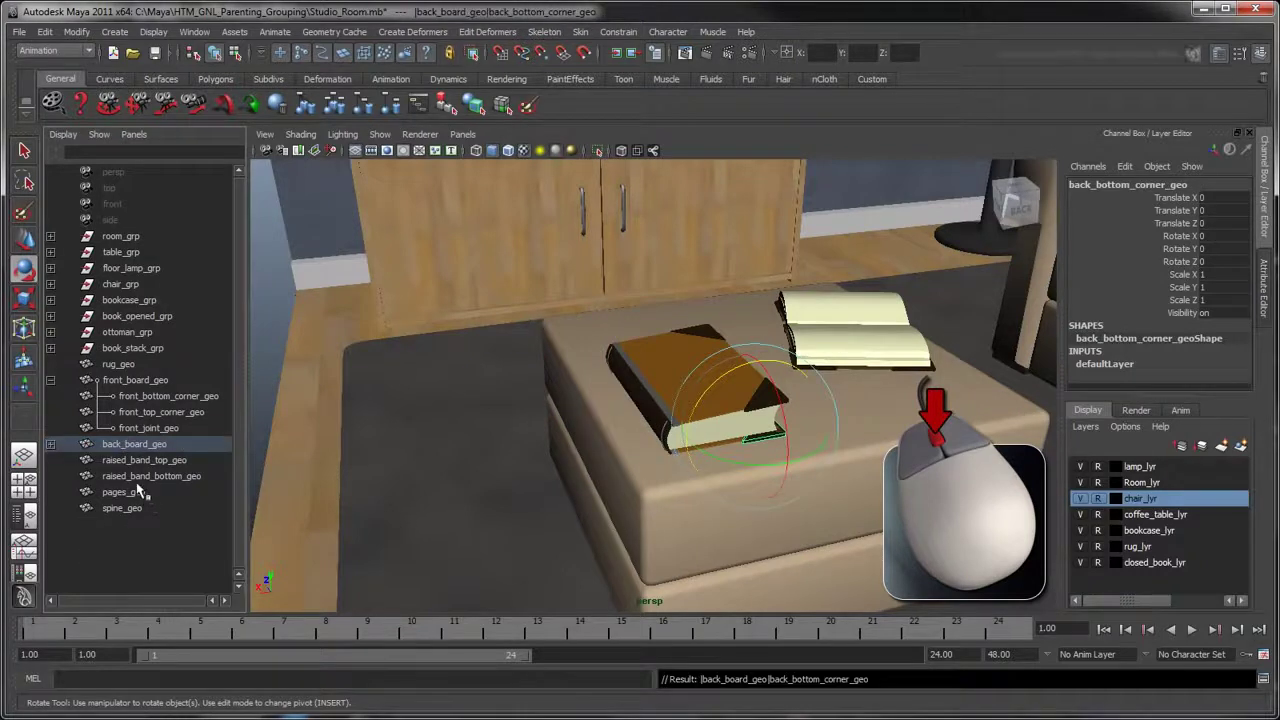
Step: Parent raised_band_top_geo, raised_band_bottom_geo and pages_geo to spine_geo, and collapse the expanded hierarchy
drag(140, 460, 128, 497)
middle_drag(128, 497, 126, 503)
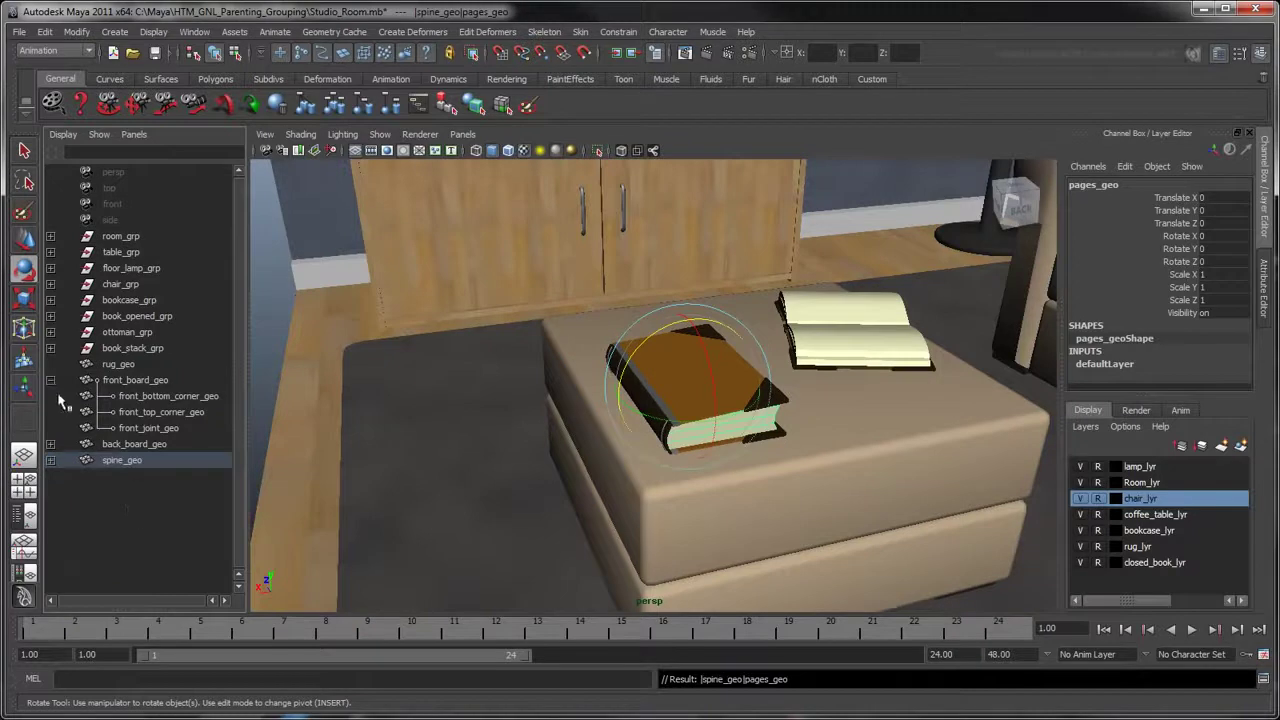
key(q)
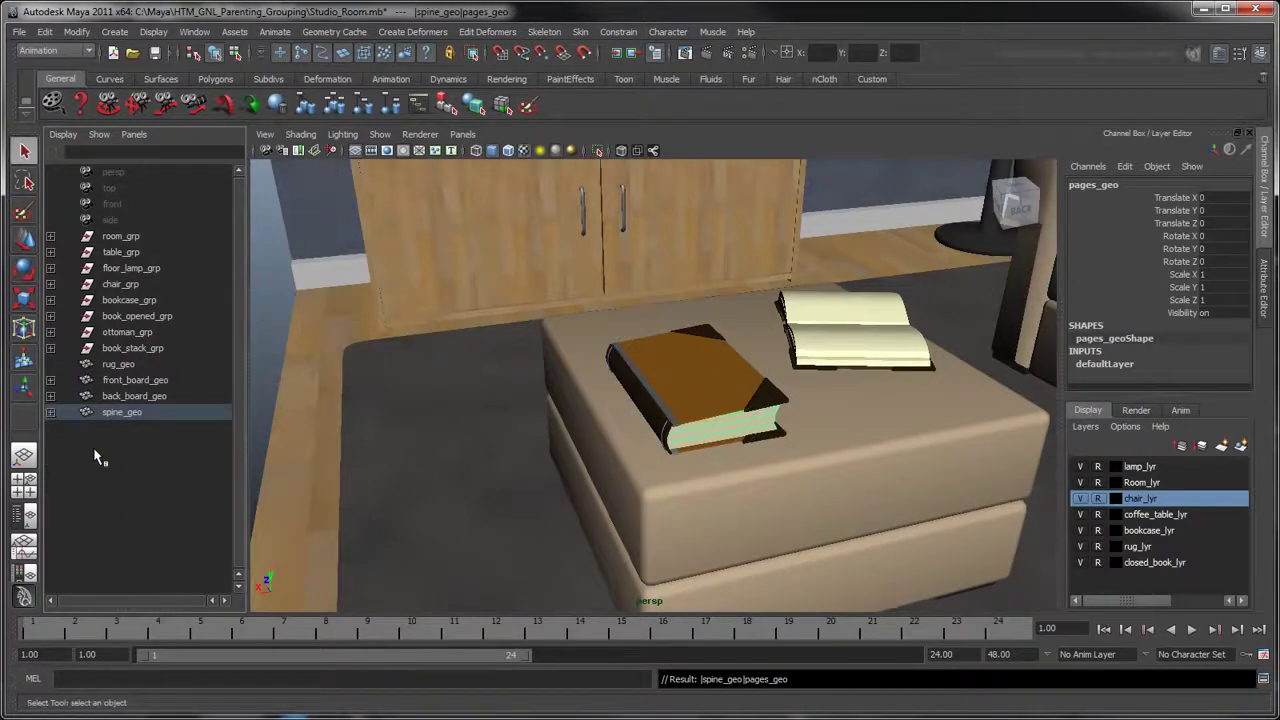
Step: Parent spine_geo and back_board_geo to front_board_geo, and expand its hierarchy
click(137, 382)
click(135, 397)
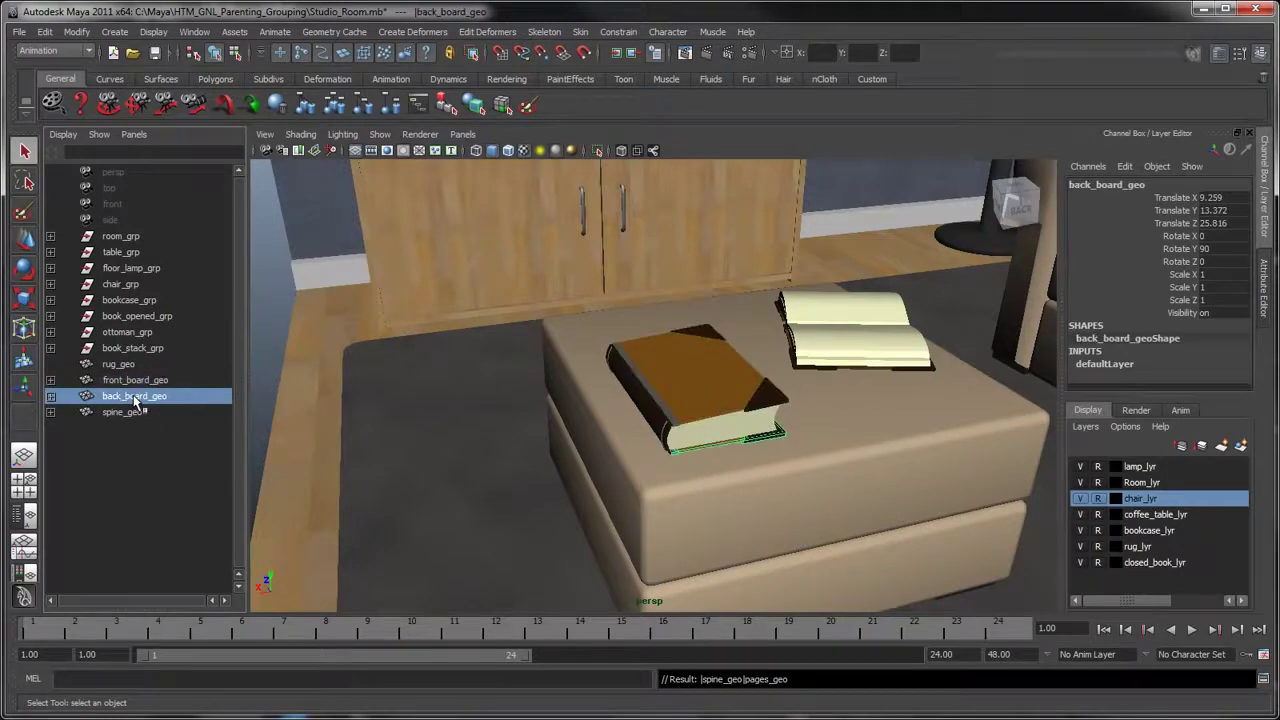
click(132, 414)
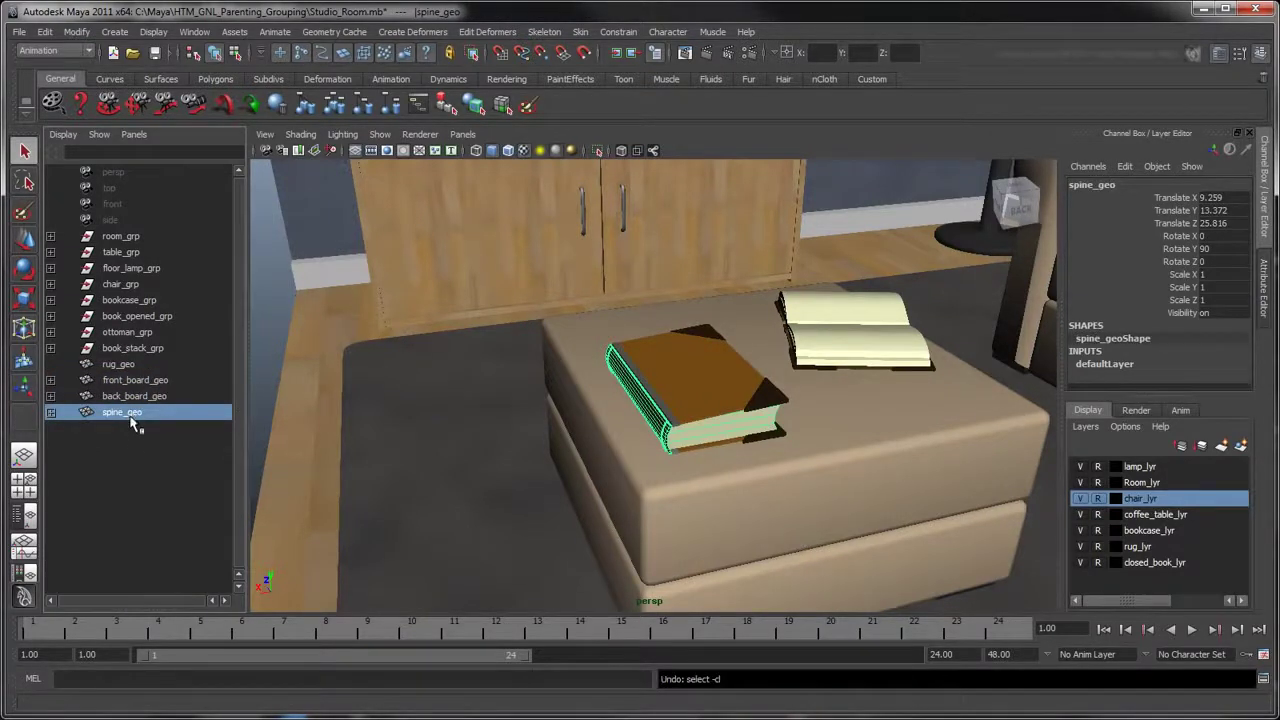
ctrl+click(132, 397)
middle_drag(134, 398, 145, 383)
click(51, 380)
Step: Rotate front_board_geo to about 84° in X, and counter-rotate back_board_geo and spine_geo to about -78.5° in X
click(205, 382)
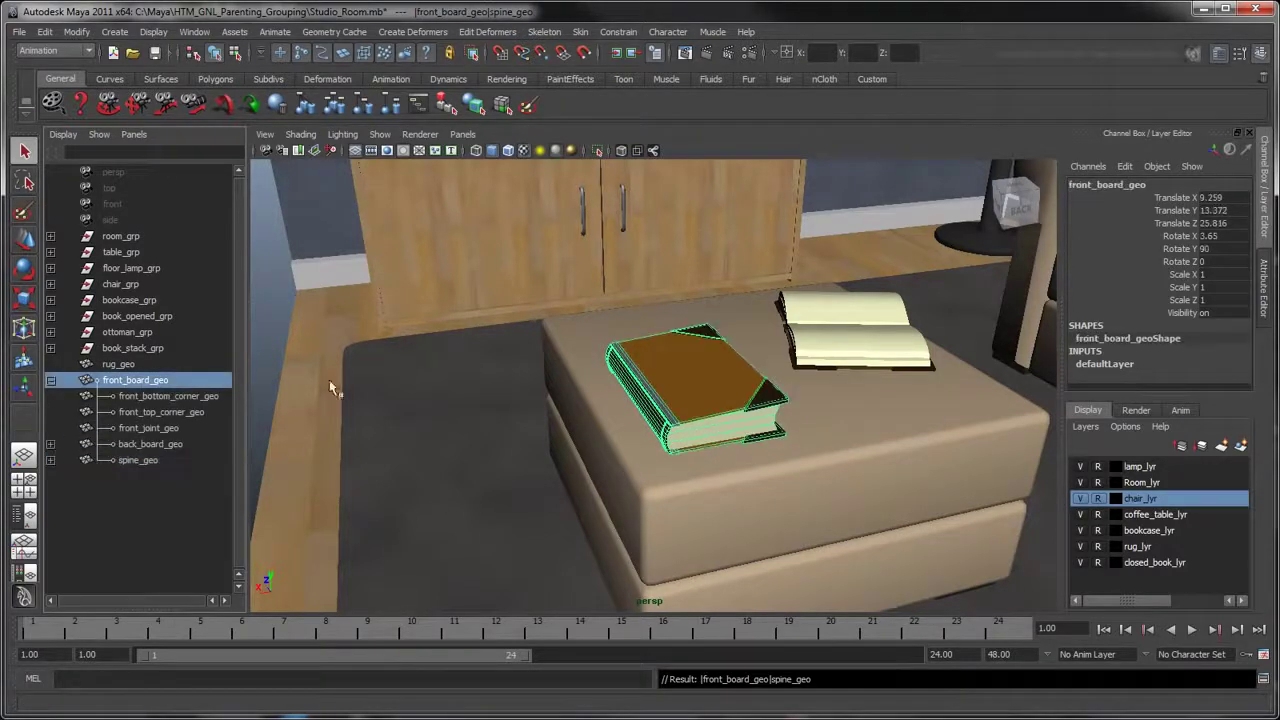
key(e)
drag(614, 328, 543, 405)
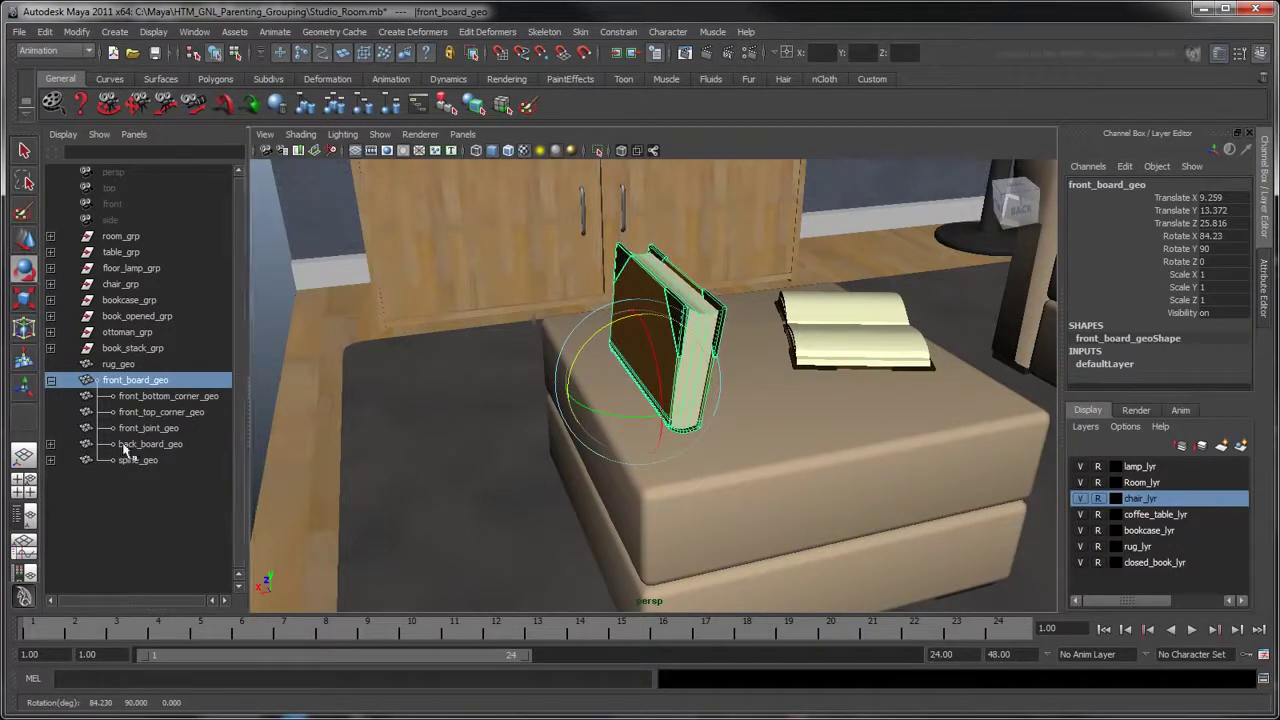
drag(140, 444, 134, 462)
drag(634, 320, 744, 318)
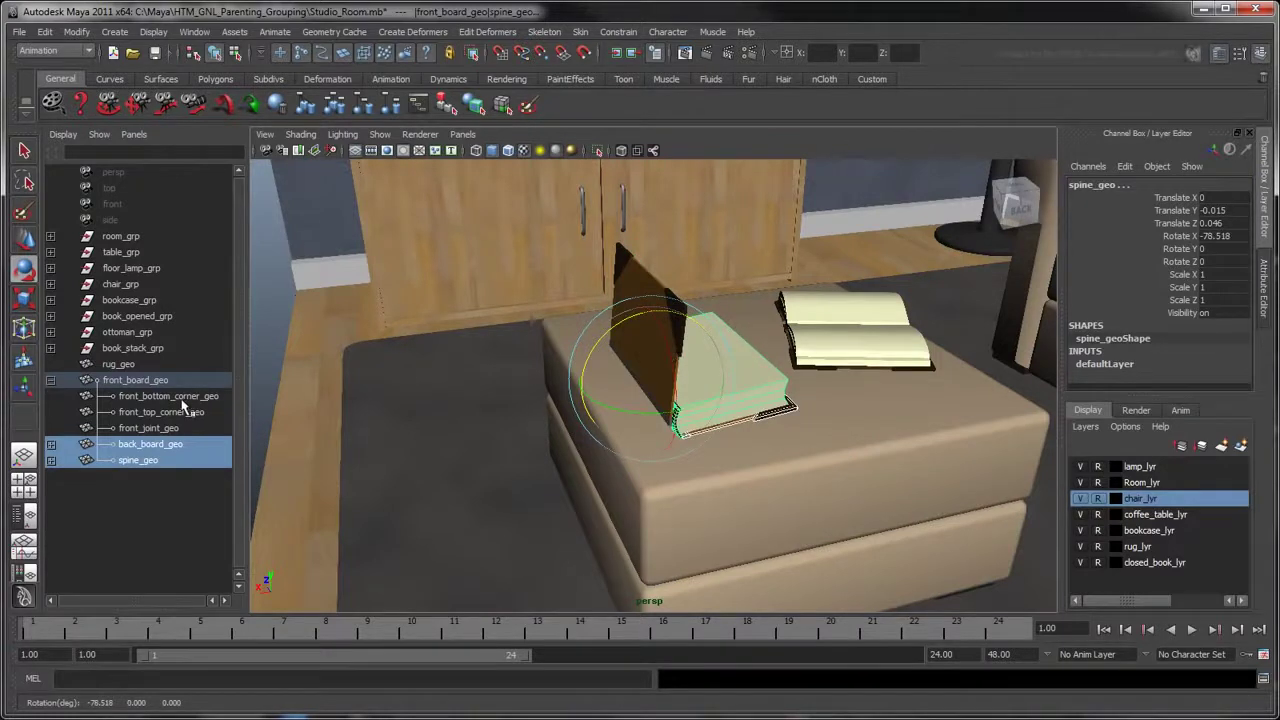
Step: Try rotating the front board, back board and spine to close the book, and undo the rotations
click(148, 381)
drag(608, 325, 531, 386)
click(148, 444)
shift+click(138, 460)
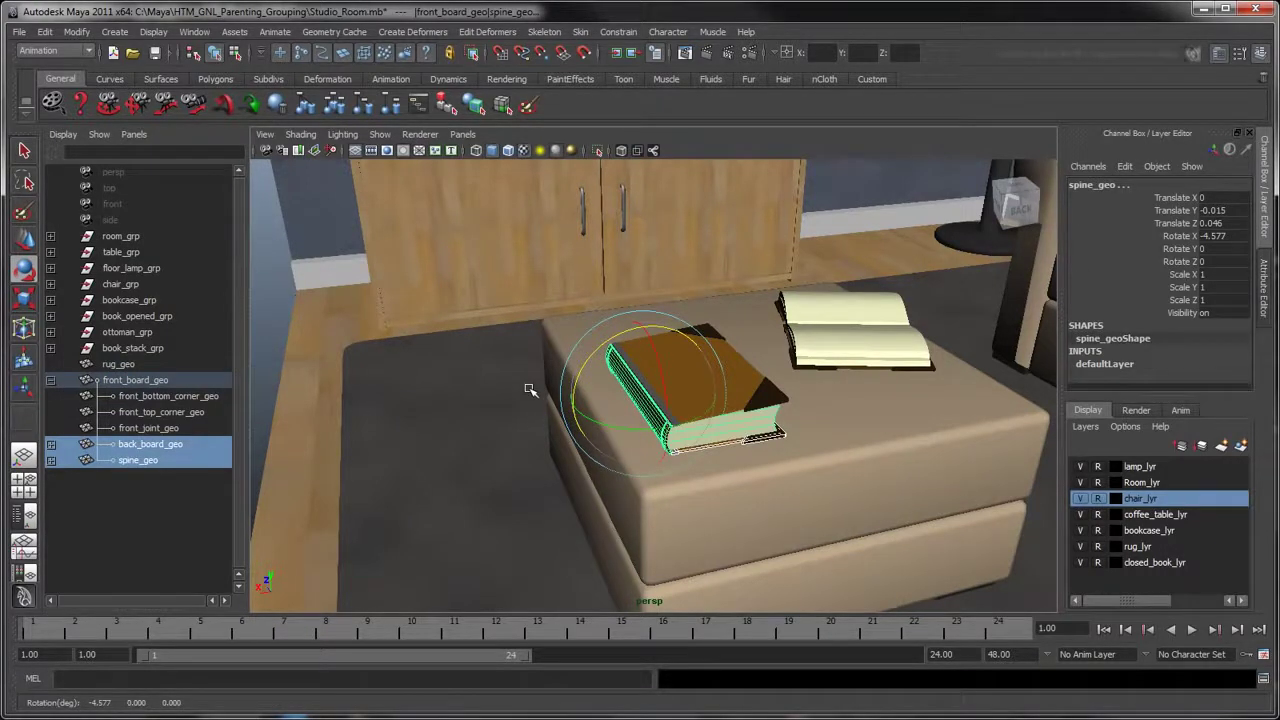
key(Up)
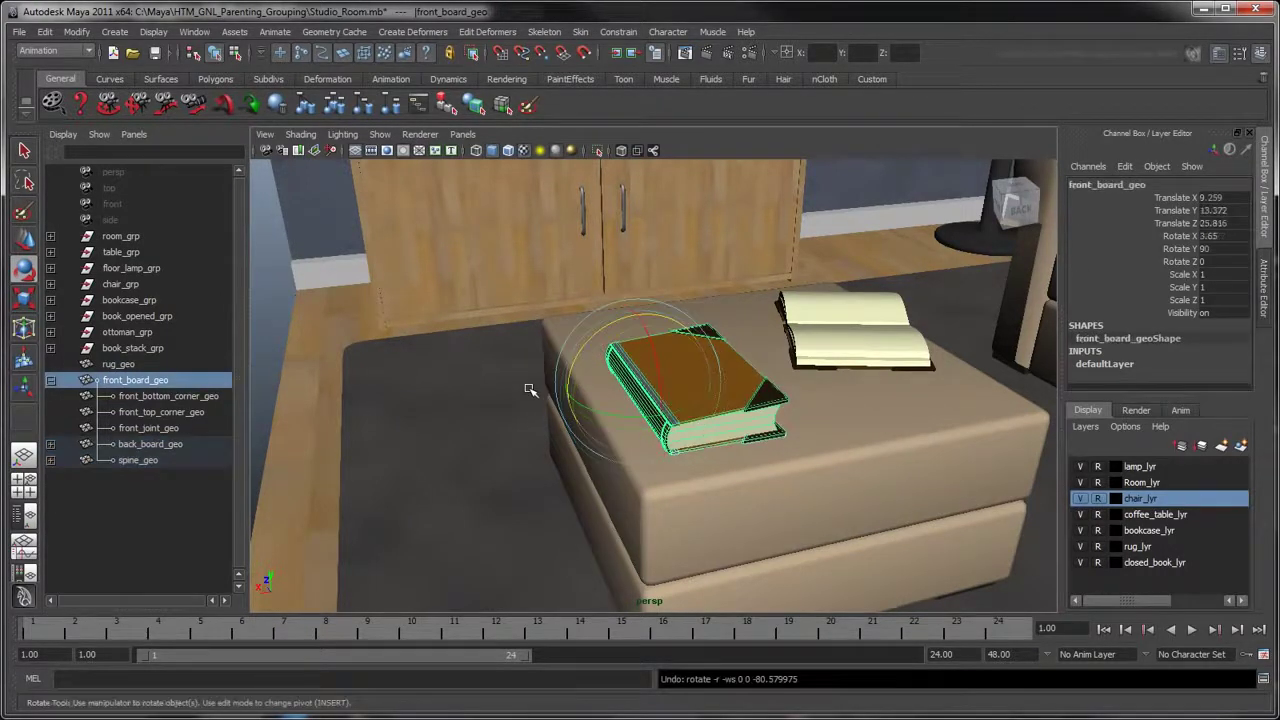
Step: Unparent back_board_geo and spine_geo from front_board_geo, collapse the hierarchy and clear the selection
click(160, 444)
shift+click(145, 461)
middle_drag(150, 477, 147, 481)
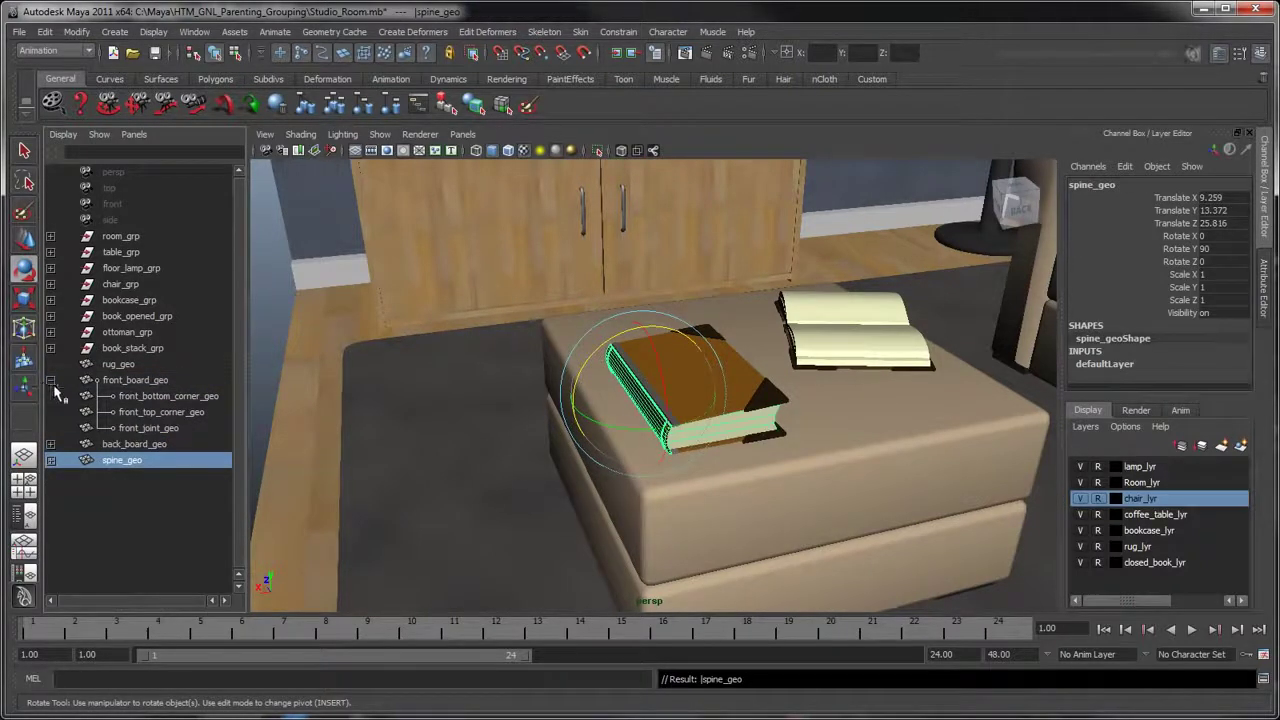
click(51, 381)
click(145, 442)
key(q)
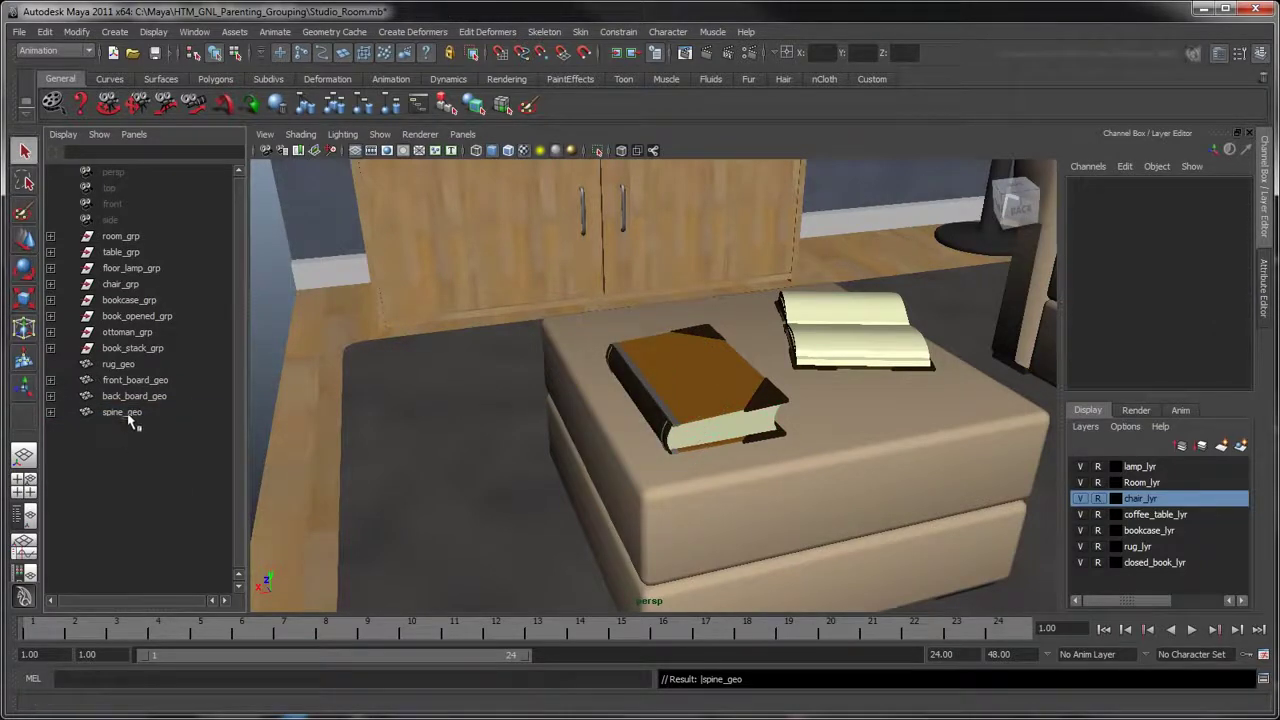
Step: Group spine_geo, back_board_geo and front_board_geo, and expand the new group
click(128, 413)
ctrl+click(136, 398)
ctrl+click(138, 382)
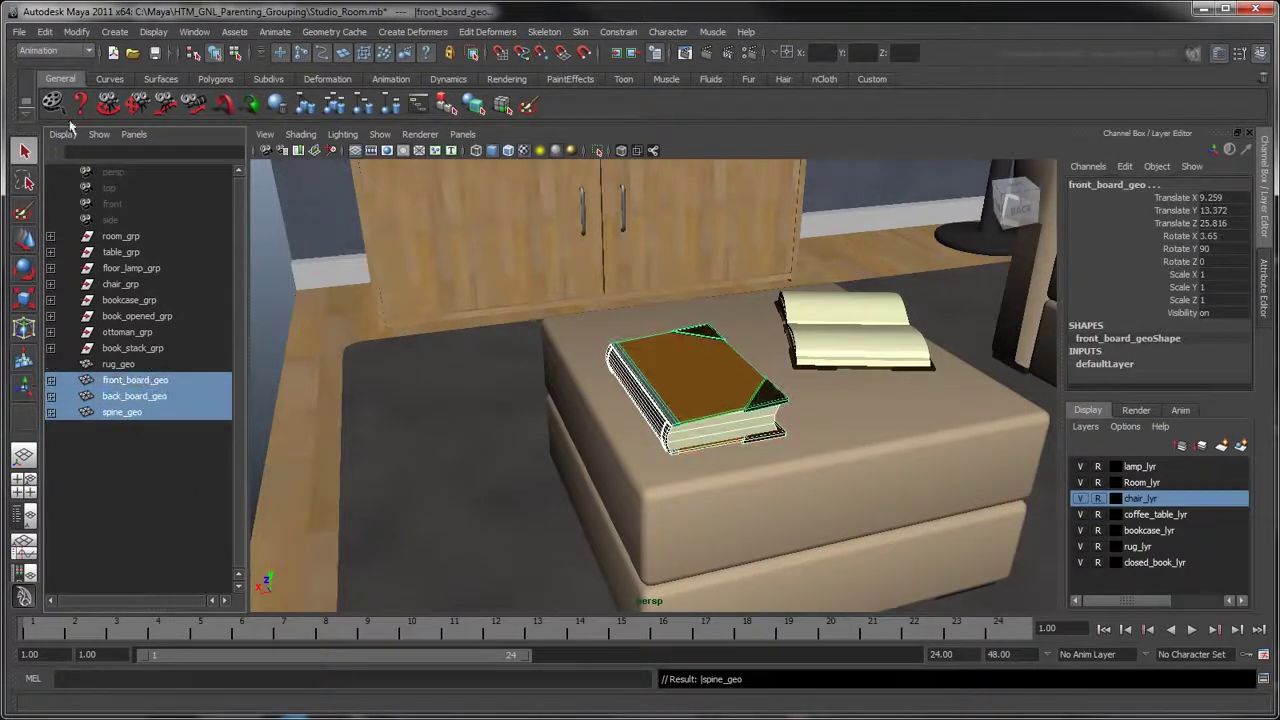
click(47, 32)
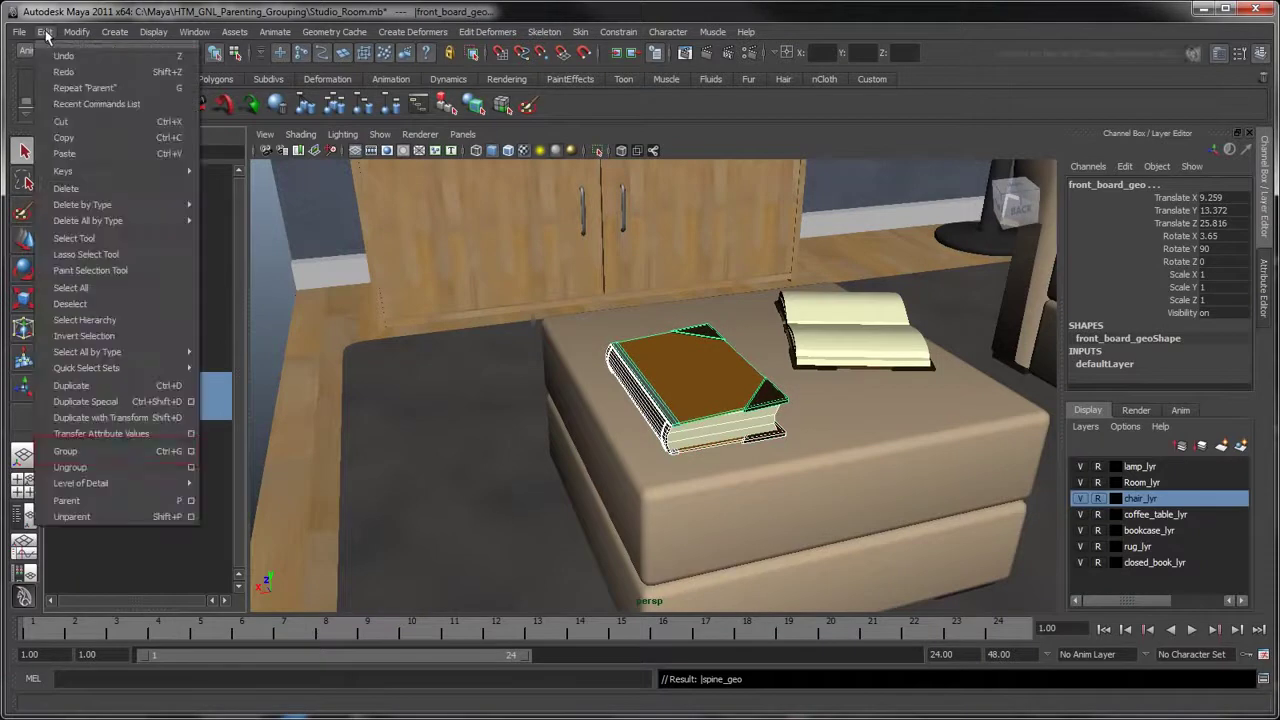
click(107, 459)
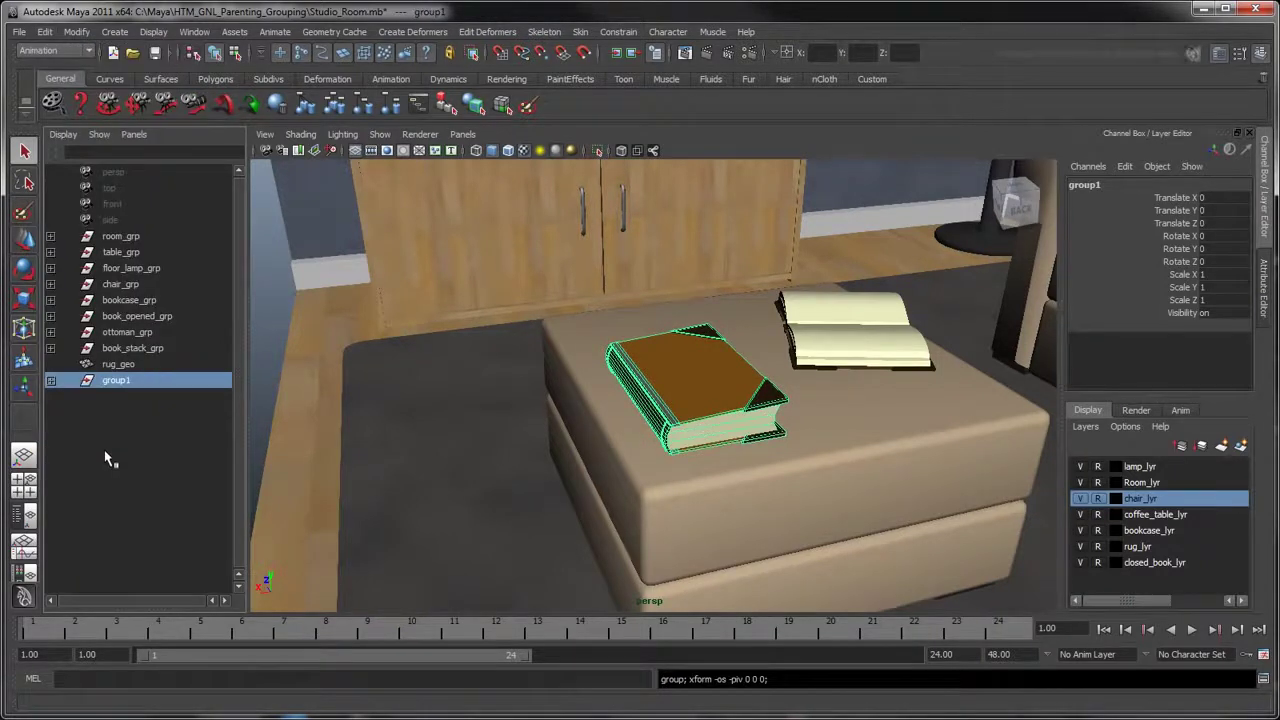
click(50, 381)
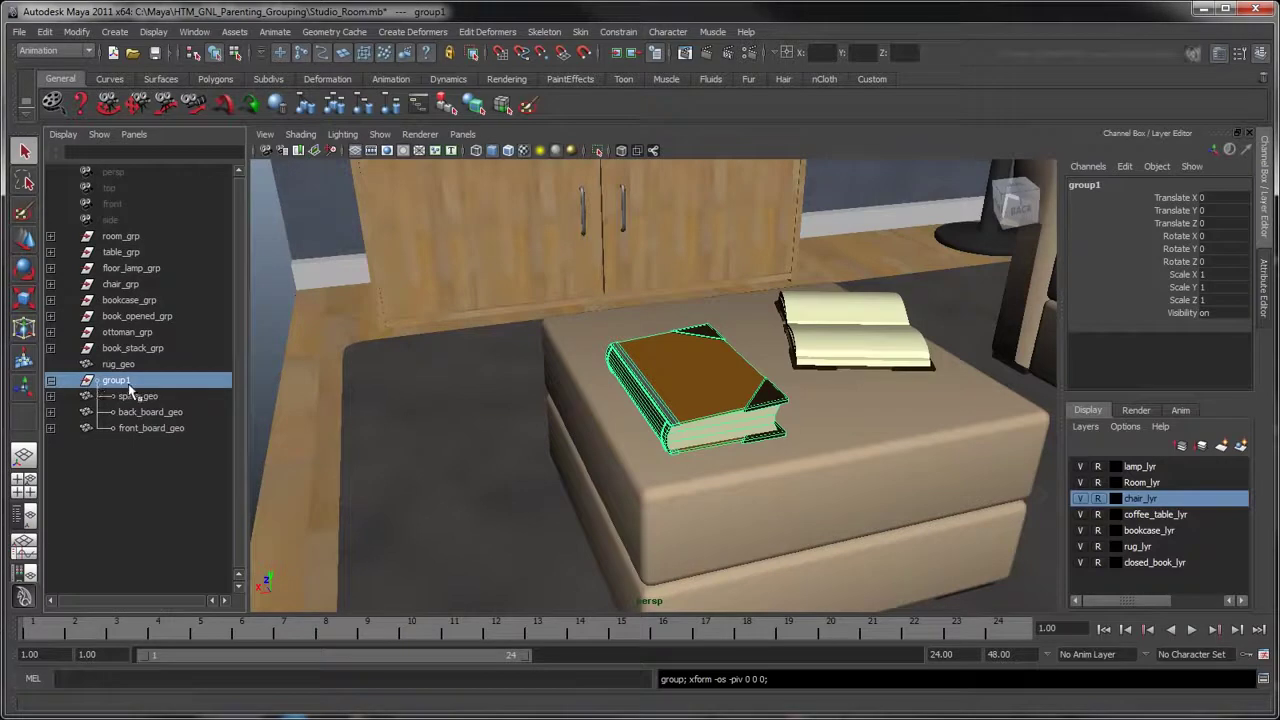
Step: Rename the new group of book parts as book_grp and clear the selection
double_click(123, 380)
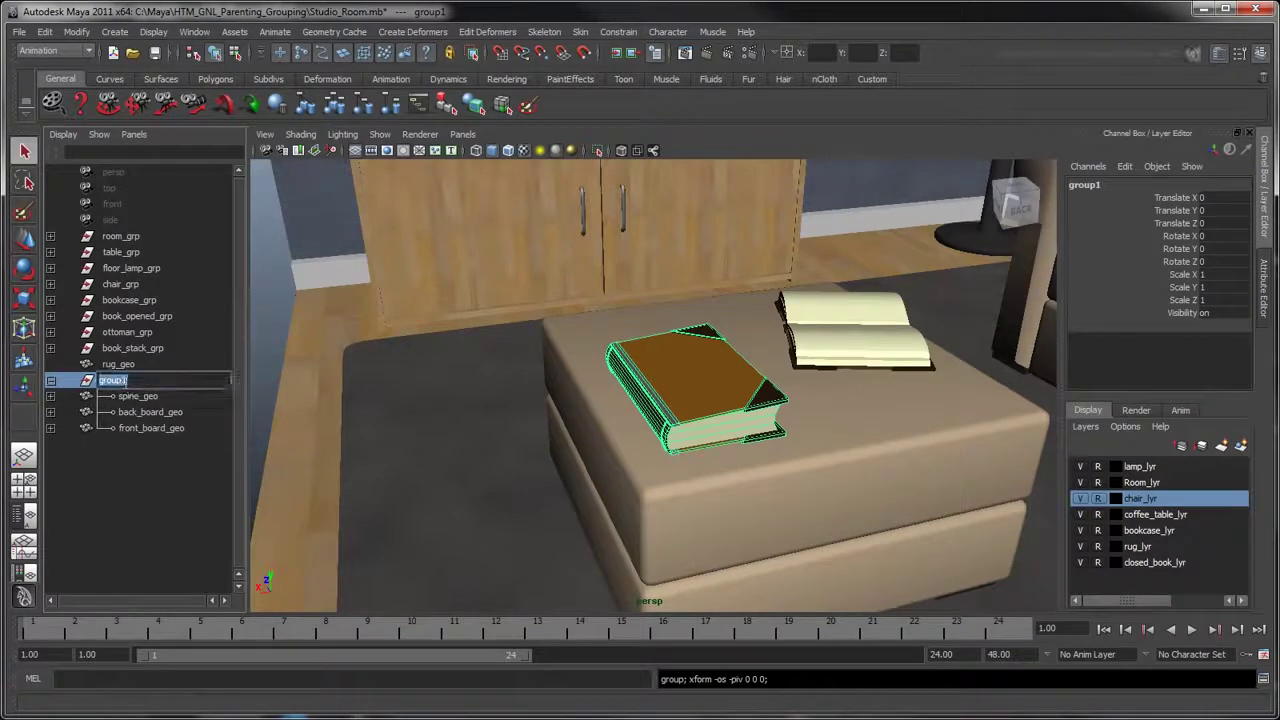
text(book_)
key(Return)
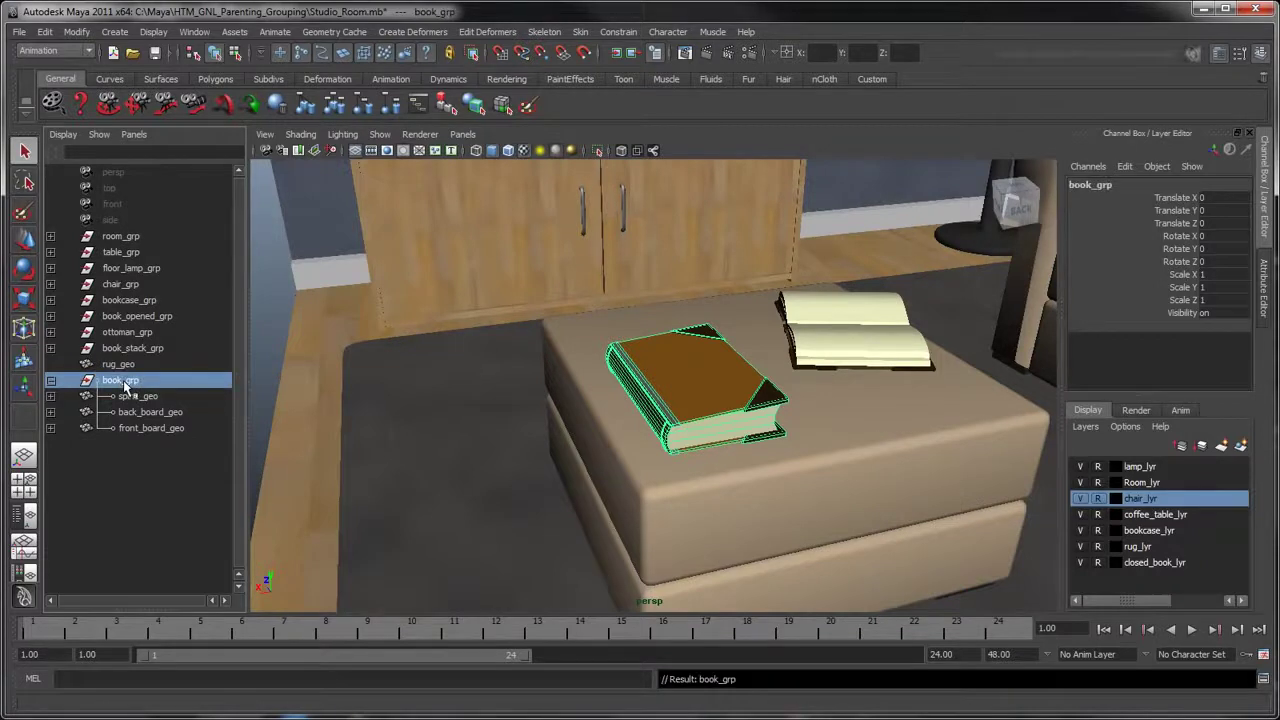
click(140, 469)
Step: Center the pivot of book_grp on the closed book
scroll(639, 434, down, 6)
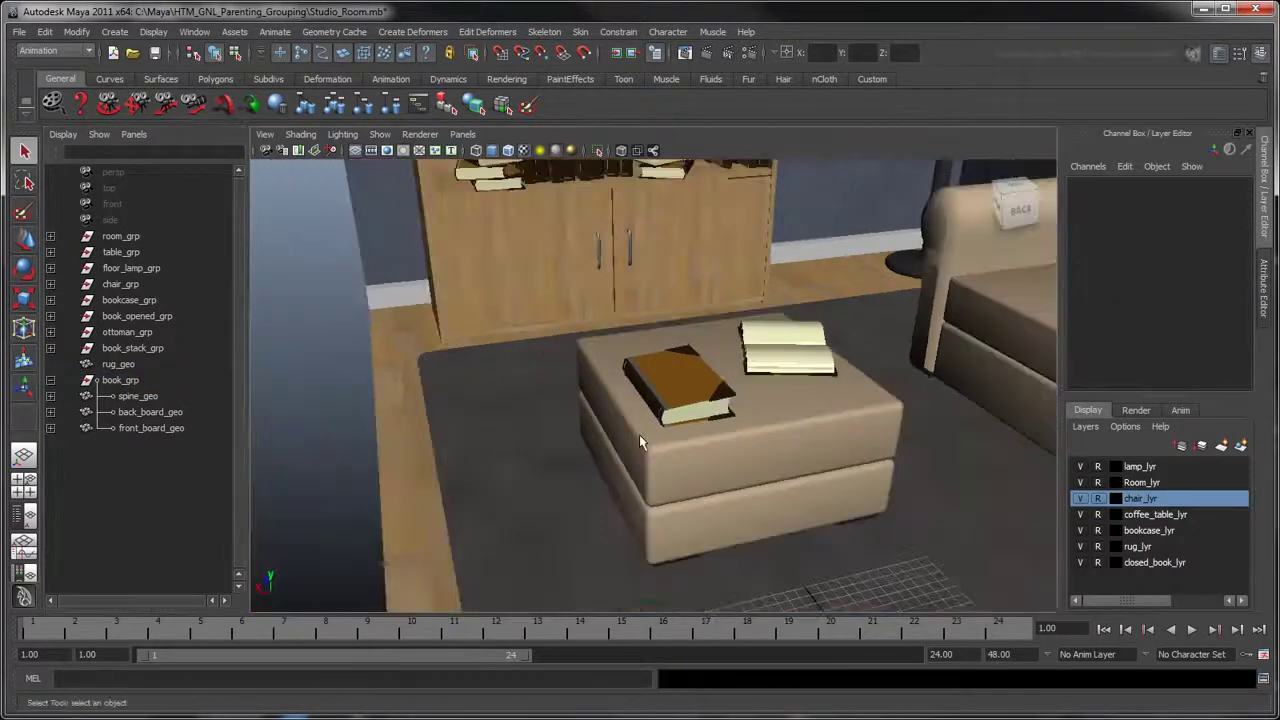
alt+drag(686, 457, 656, 452)
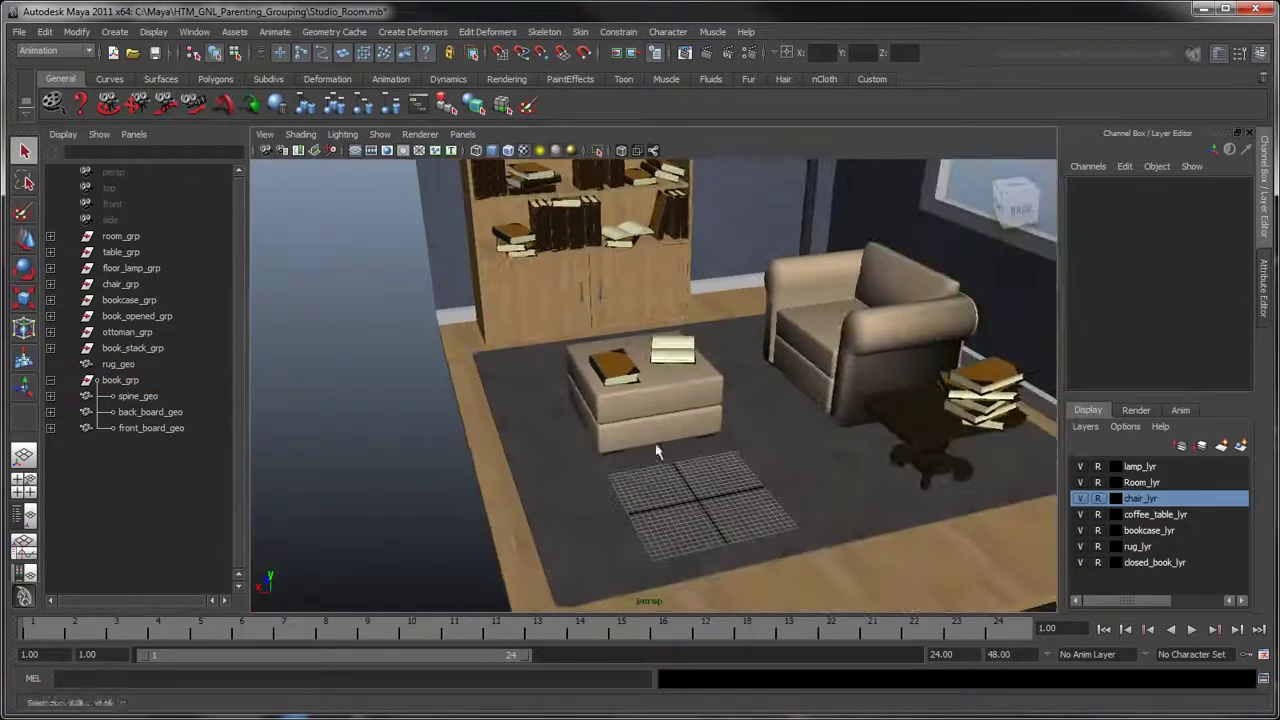
click(118, 384)
key(w)
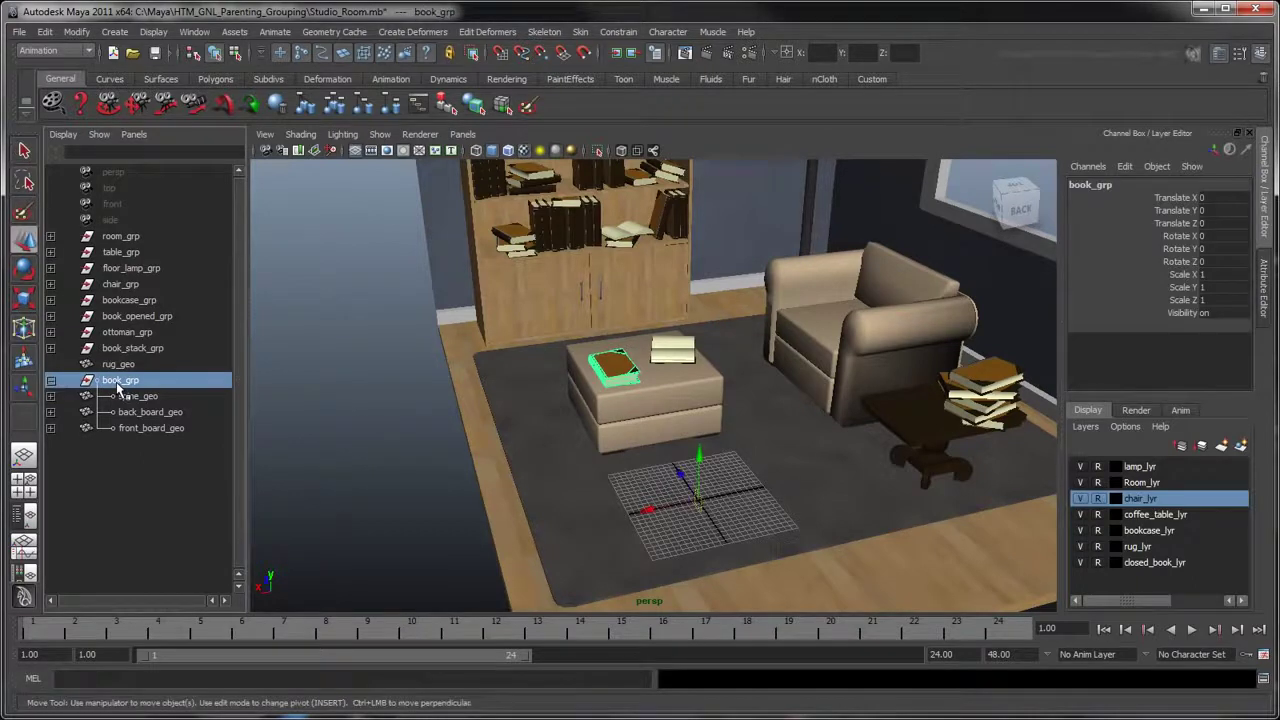
click(77, 31)
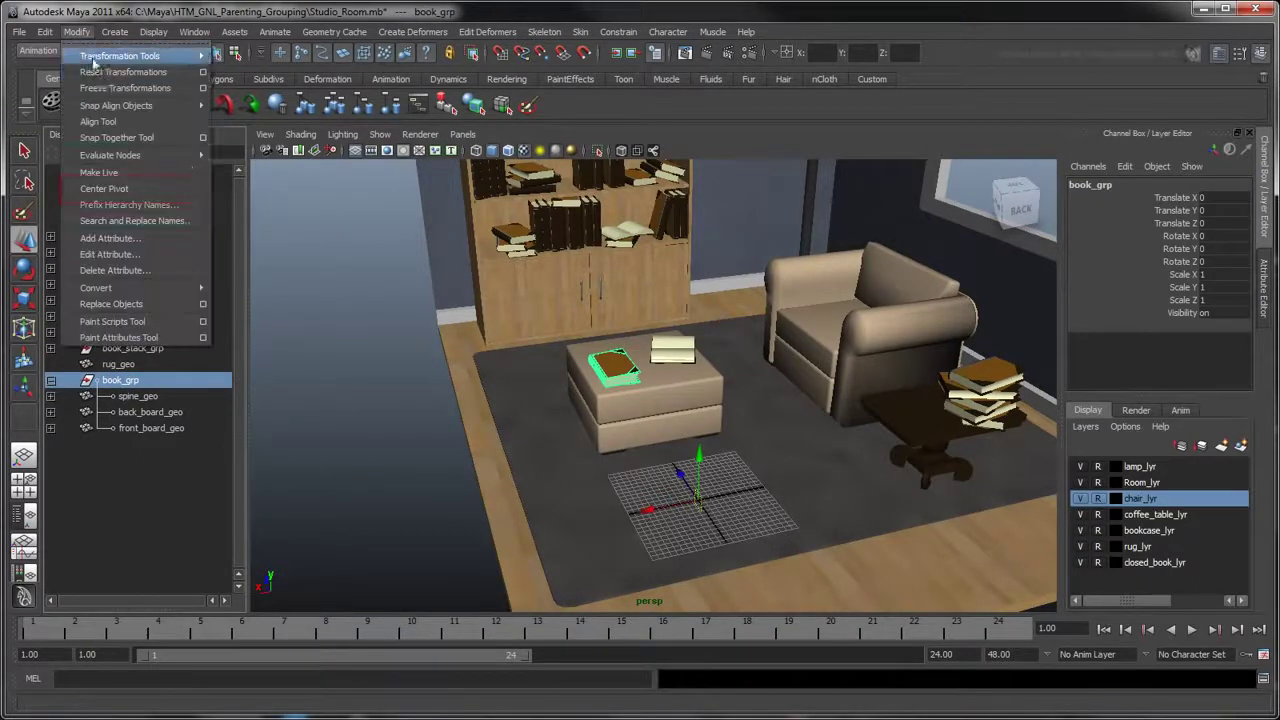
click(141, 190)
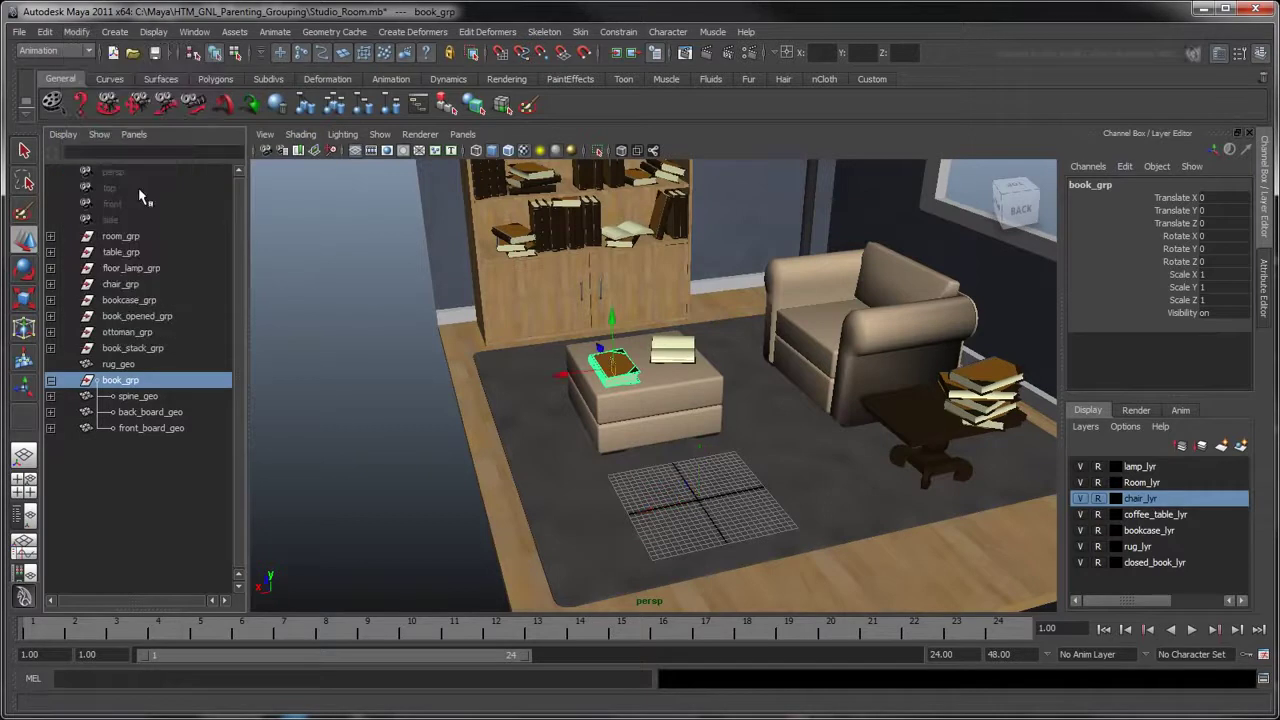
Step: Parent book_grp under book_stack_grp and expand the stack's hierarchy
click(621, 371)
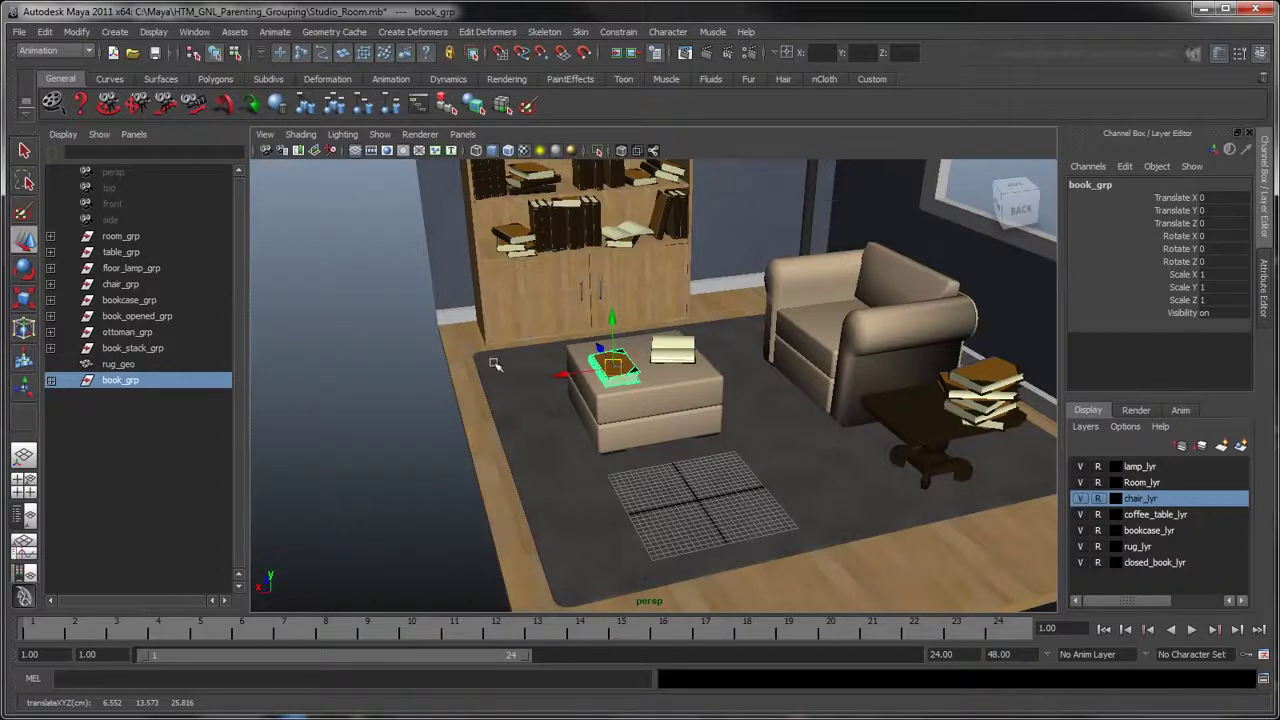
middle_drag(130, 388, 141, 349)
click(50, 348)
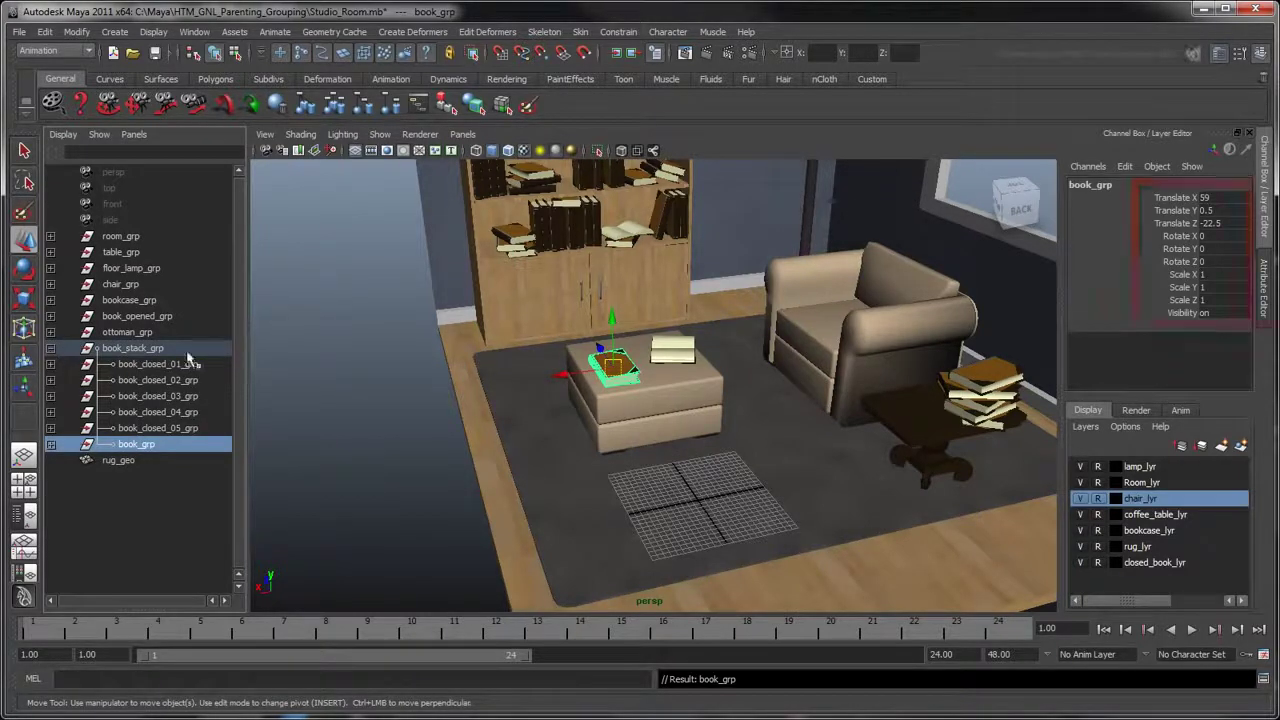
Step: Set book_grp's translation to X 5.5, Y -9.5 and Z -55.8, and raise it above the book stack to about 10.5 in Y
double_click(1230, 198)
text(5.5)
key(Tab)
text(-9.5)
key(Tab)
text(-55.8)
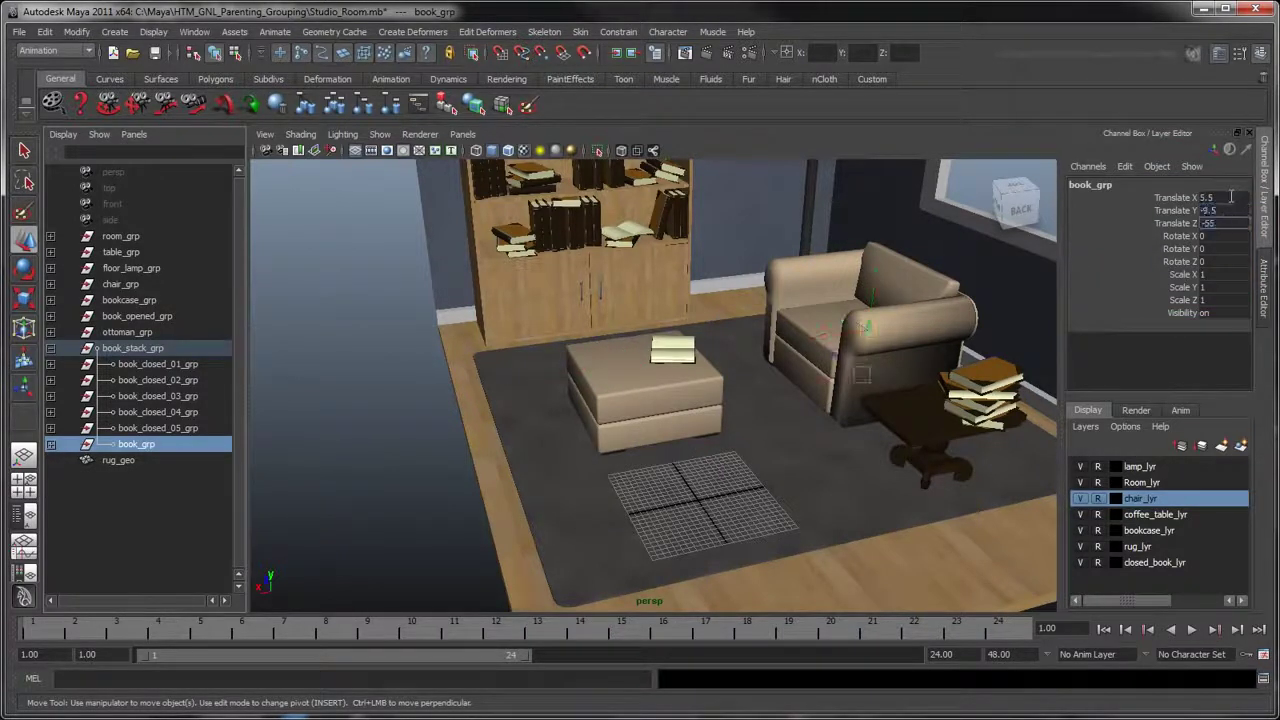
key(Return)
drag(990, 415, 979, 300)
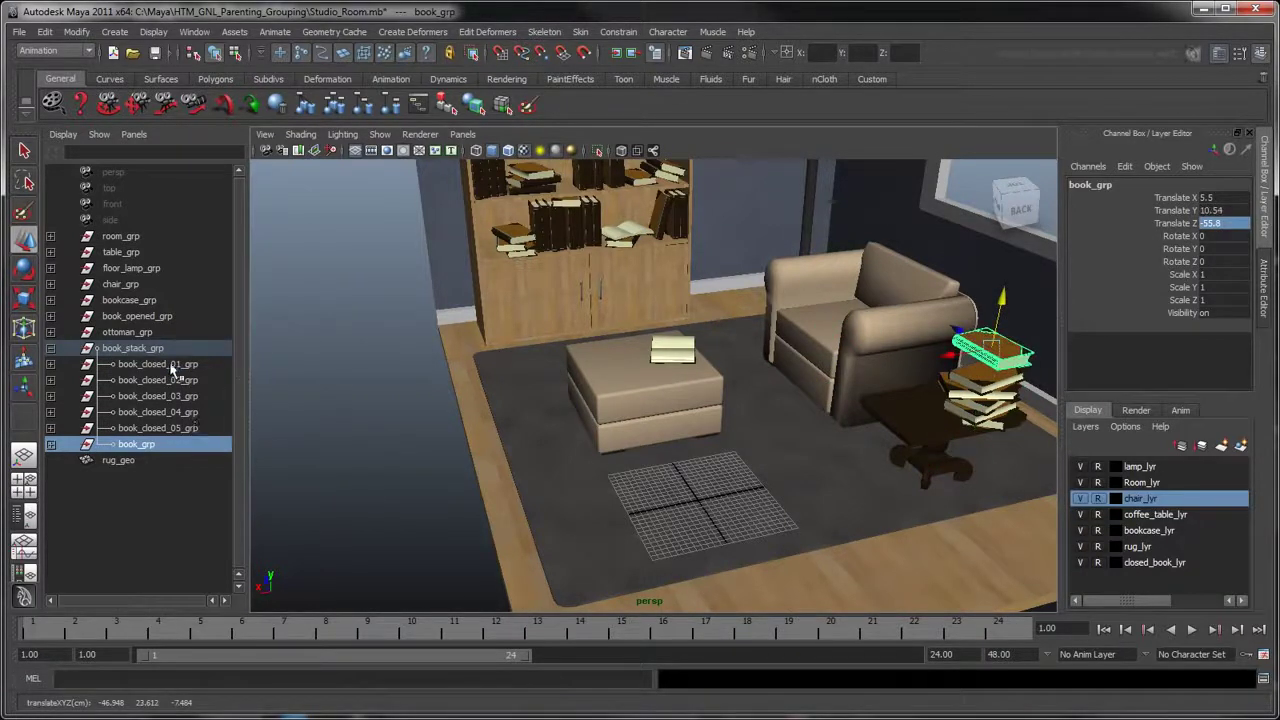
Step: Set Rotate Y to 90 for book_closed_01_grp through book_closed_05_grp, and select book_grp
click(168, 366)
shift+click(180, 428)
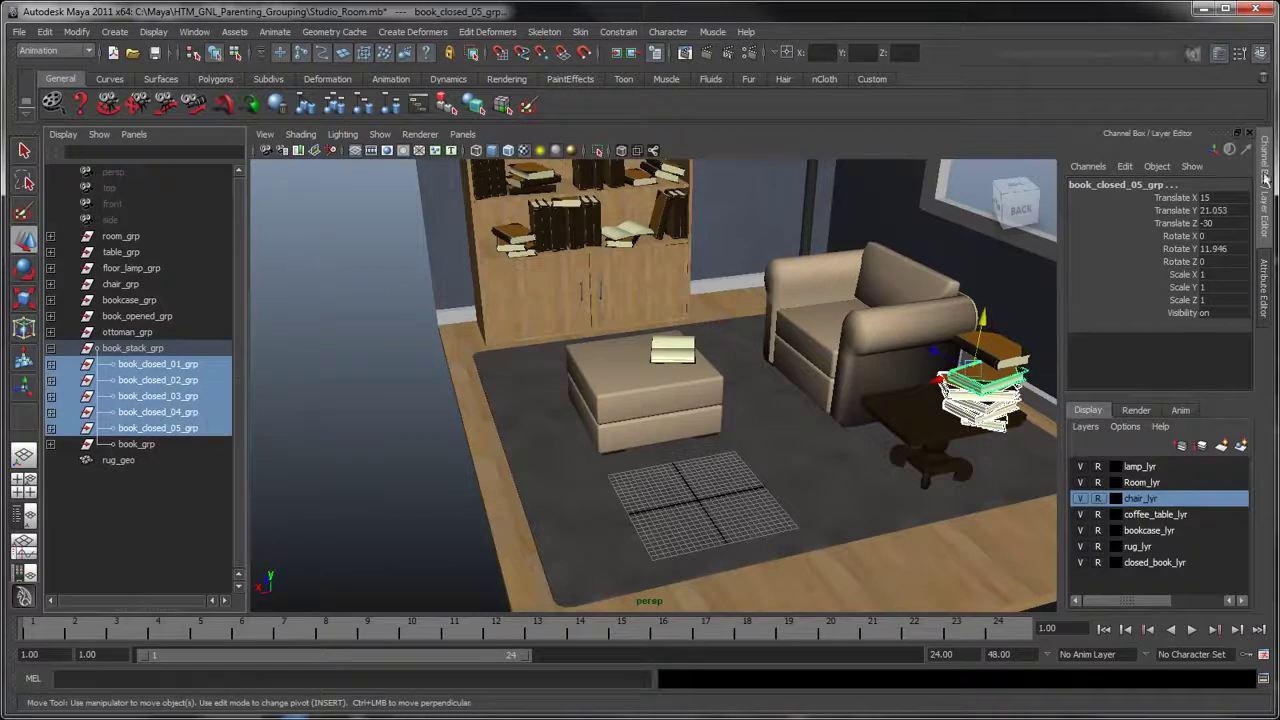
click(1214, 248)
text(90)
key(Return)
click(160, 447)
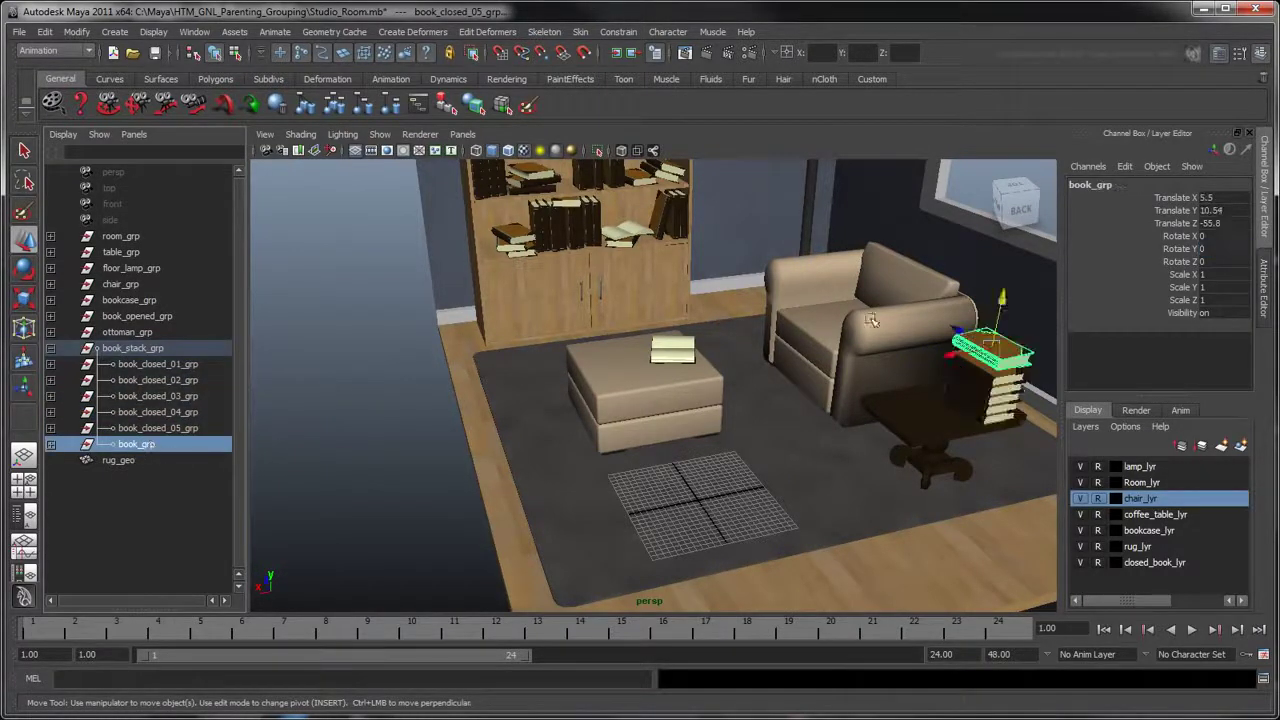
Step: Move the whole book_stack_grp to the bookcase, setting its translation to X 3, Y 32.5 and Z 110
click(125, 348)
alt+drag(640, 480, 750, 515)
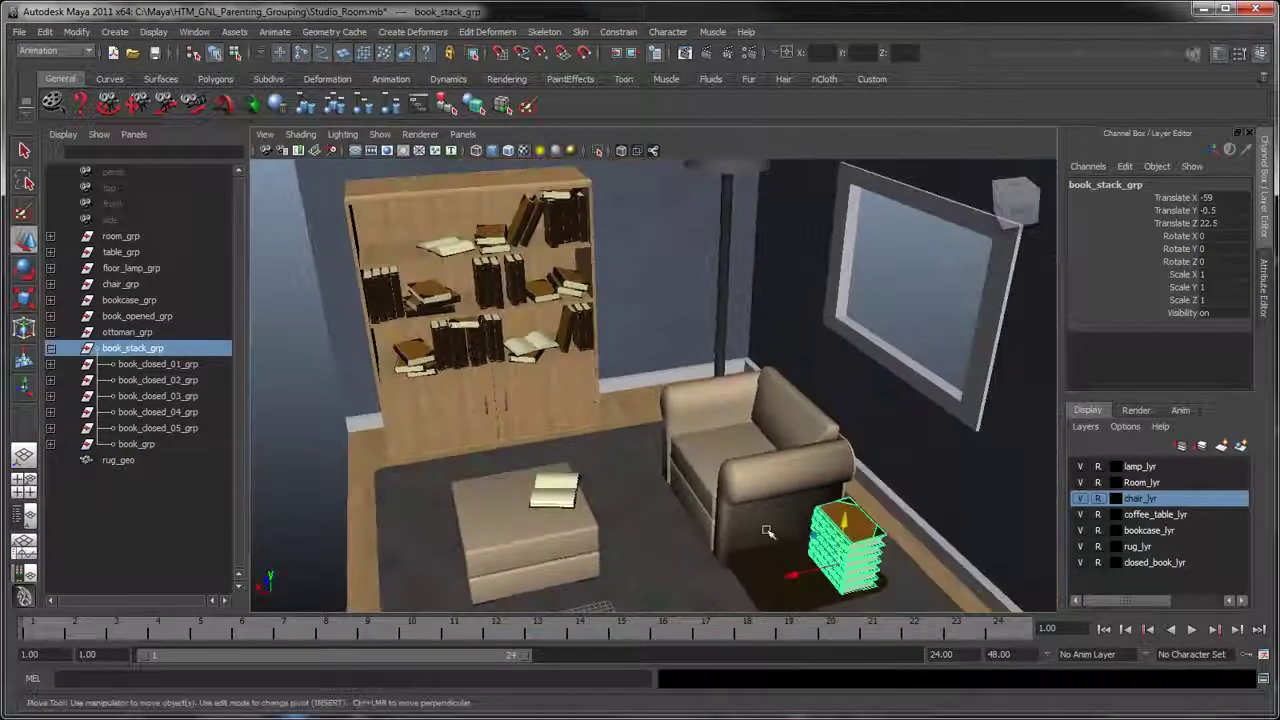
drag(838, 562, 495, 378)
click(1241, 197)
text(372)
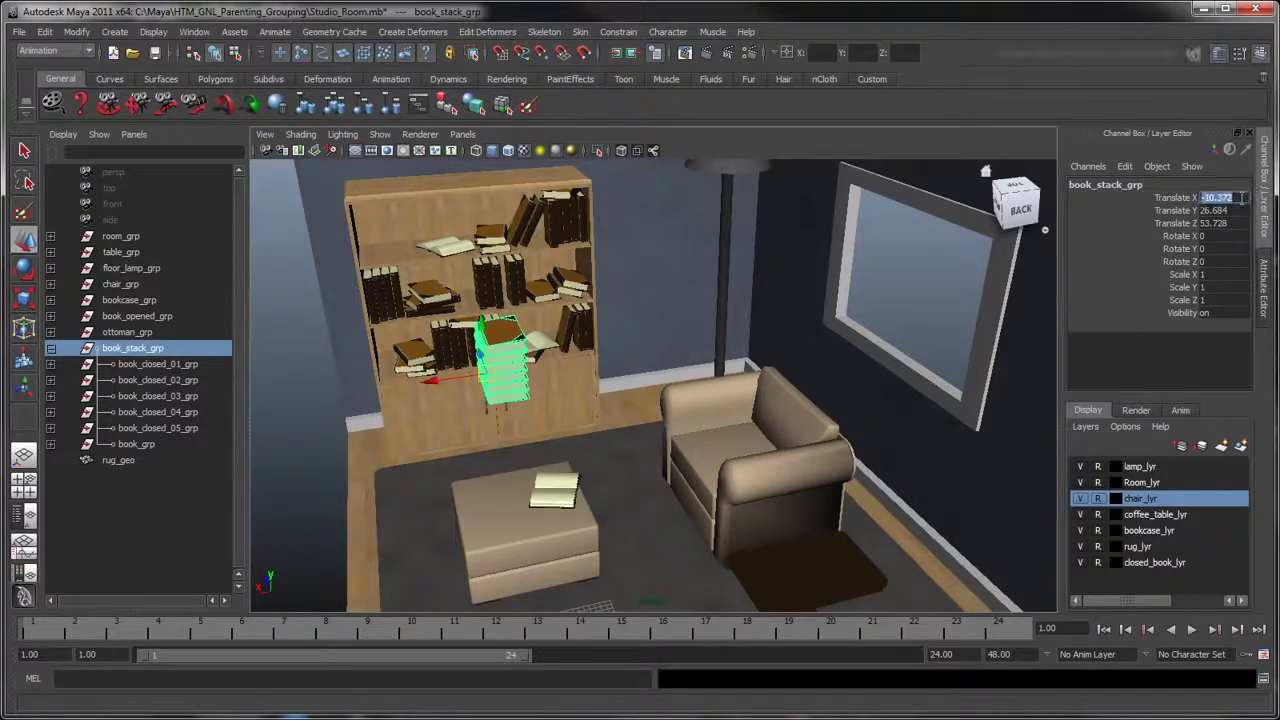
key(Tab)
text(32.5)
key(Tab)
text(110)
Step: Set book_stack_grp's rotation to 90 in X and 90 in Y to stand the books upright
key(Tab)
text(-90)
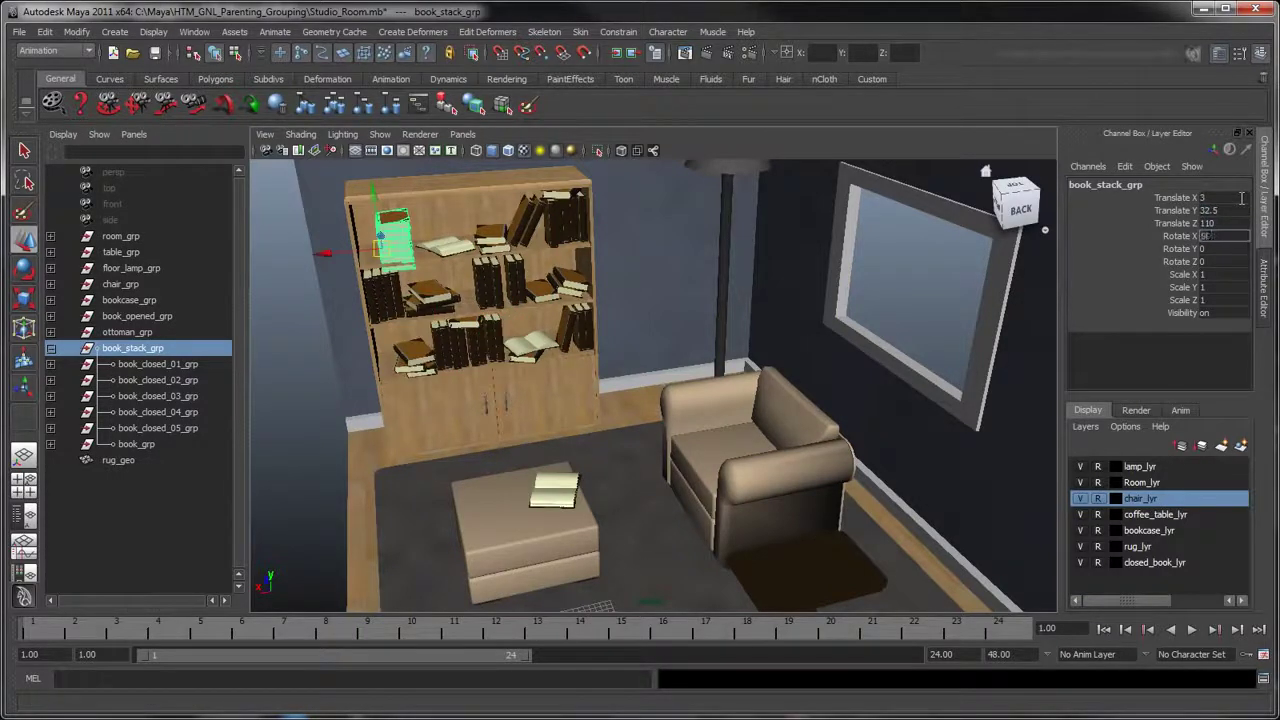
key(Tab)
text(90)
key(Tab)
Step: Raise book_stack_grp to about 38.5 in Y, nudge it slightly in X to fit the upper shelf, and clear the selection
alt+drag(560, 400, 620, 410)
alt+right_drag(620, 410, 597, 441)
alt+middle_drag(593, 369, 688, 445)
drag(616, 367, 618, 322)
drag(573, 281, 586, 279)
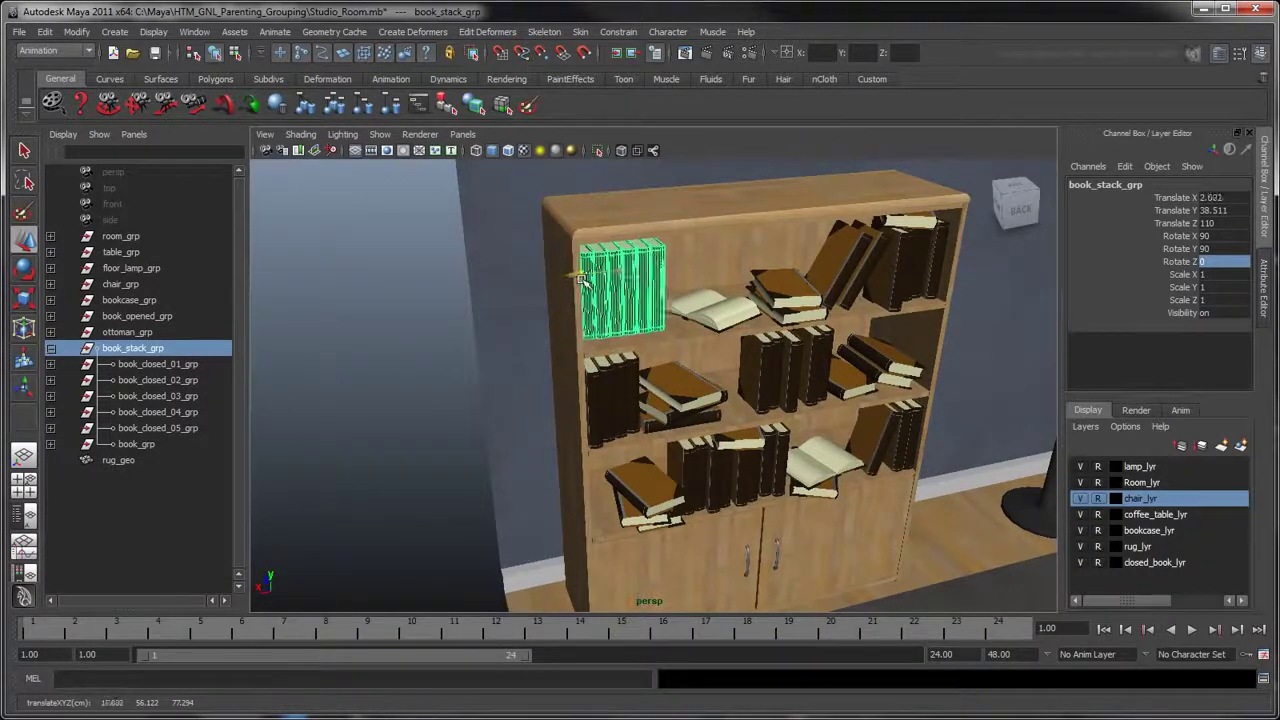
click(455, 298)
scroll(455, 299, down, 5)
alt+drag(455, 298, 737, 347)
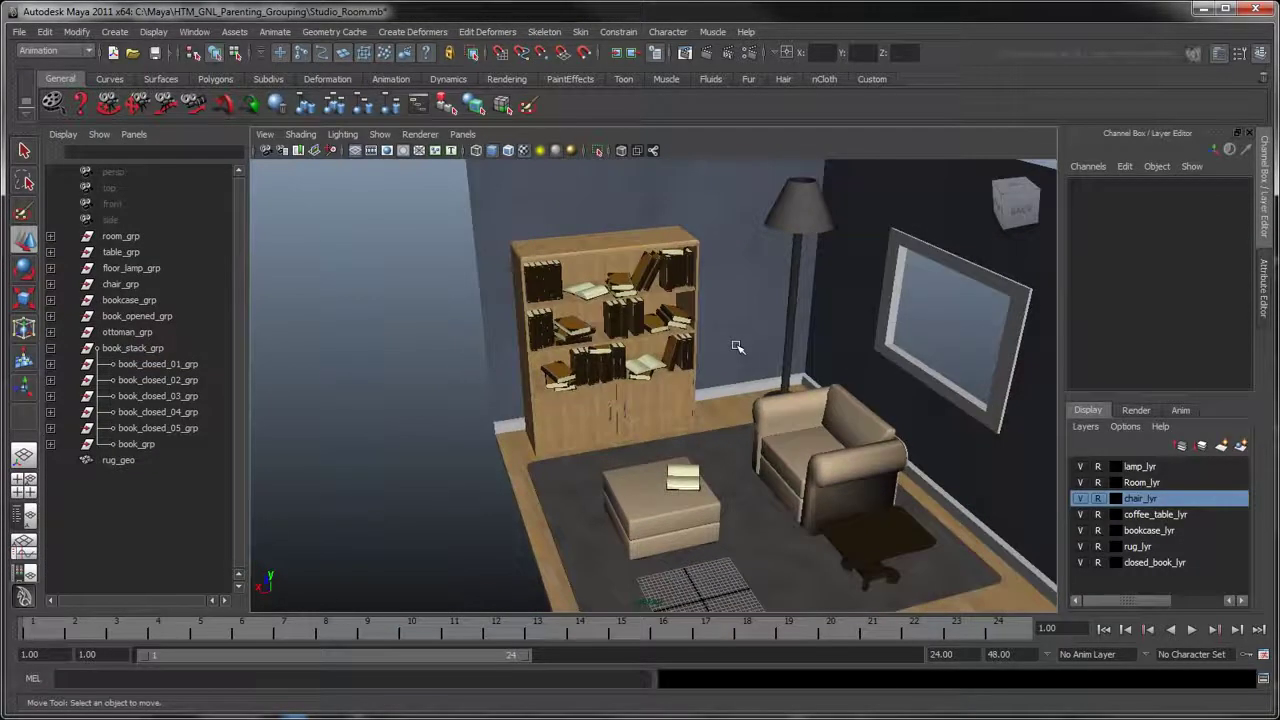